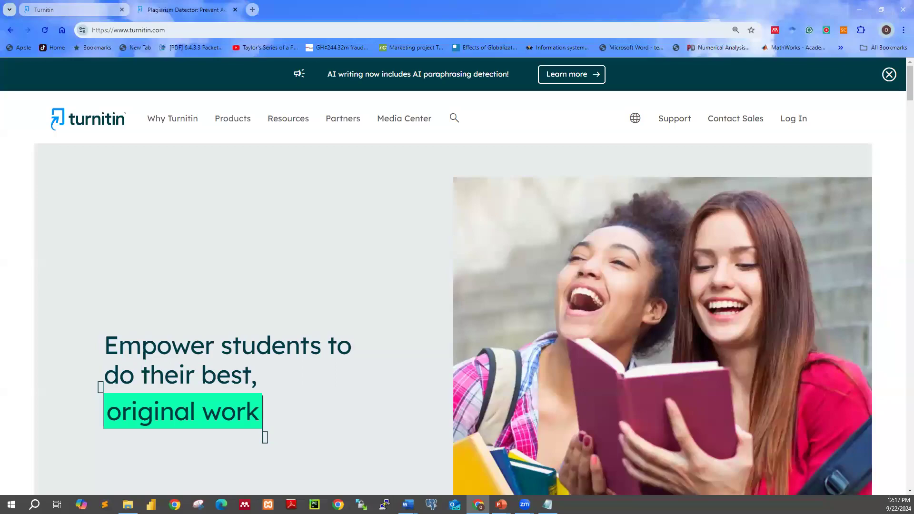
Sign in to the Turnitin instructor account using the saved autofilled email and password
left_click(210, 29)
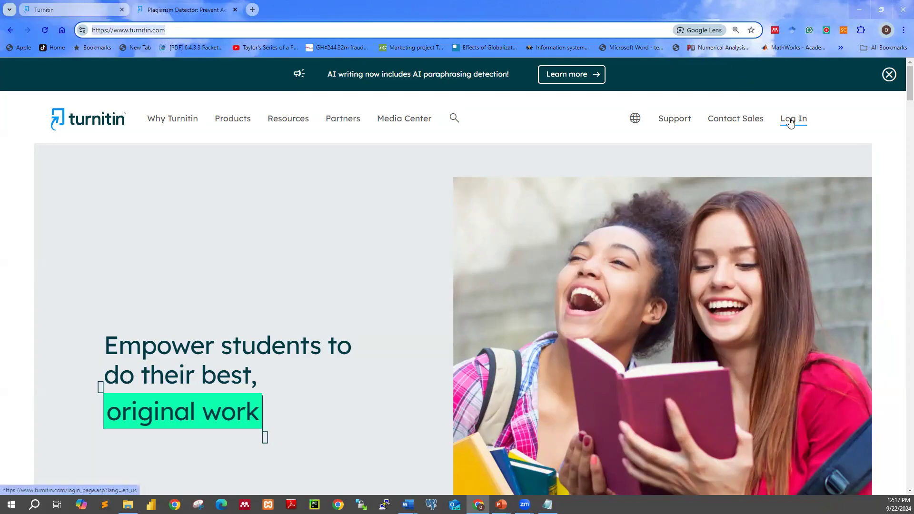
left_click(790, 122)
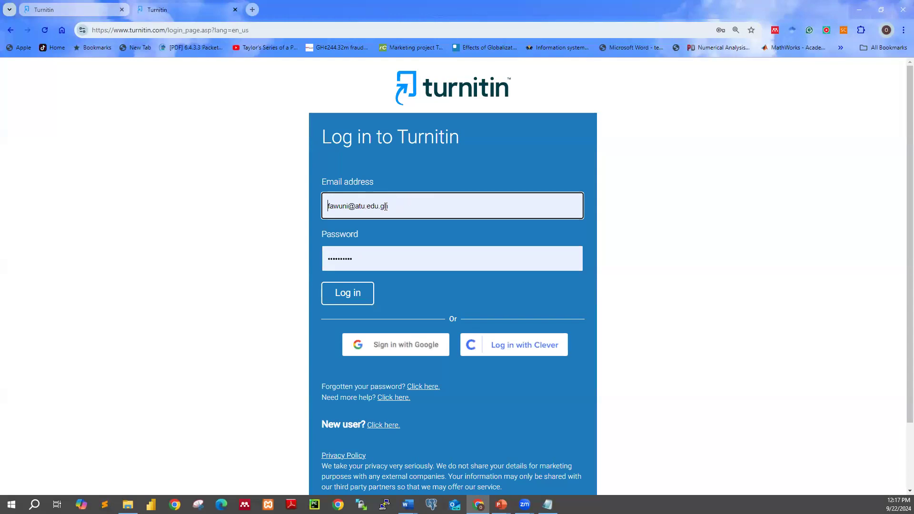
scroll(377, 243, "down", 3)
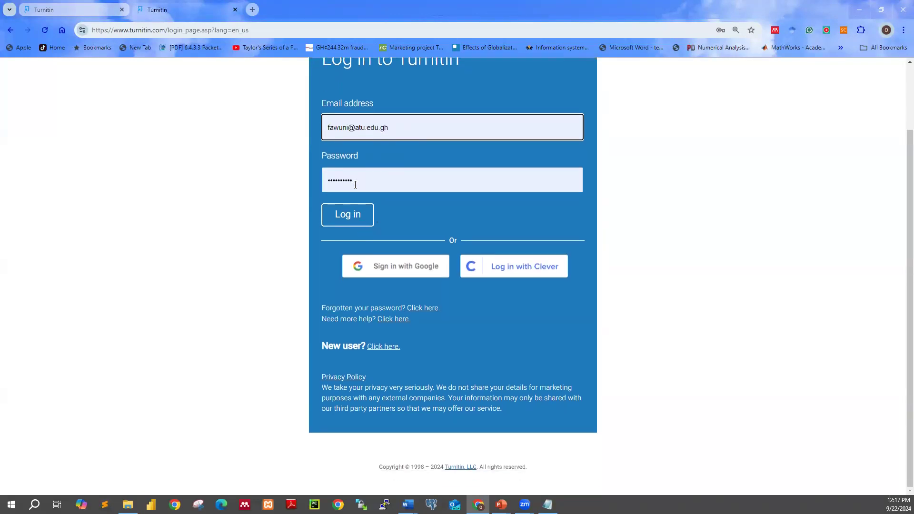
key("Return")
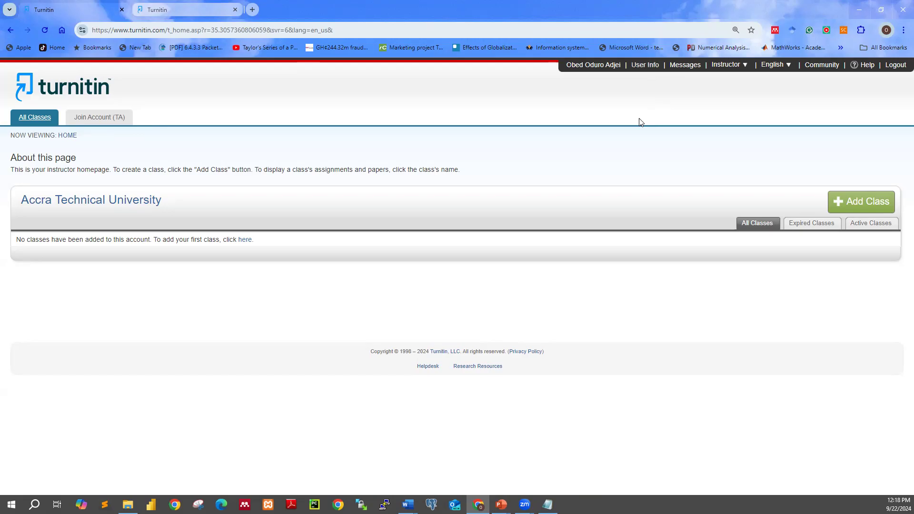
scroll(638, 117, "up", 4, "ctrl")
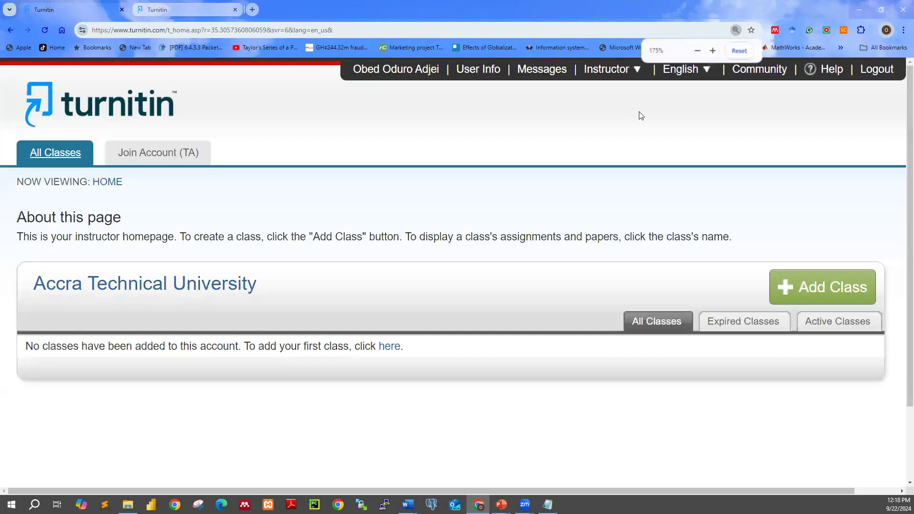
scroll(632, 134, "down", 1, "ctrl")
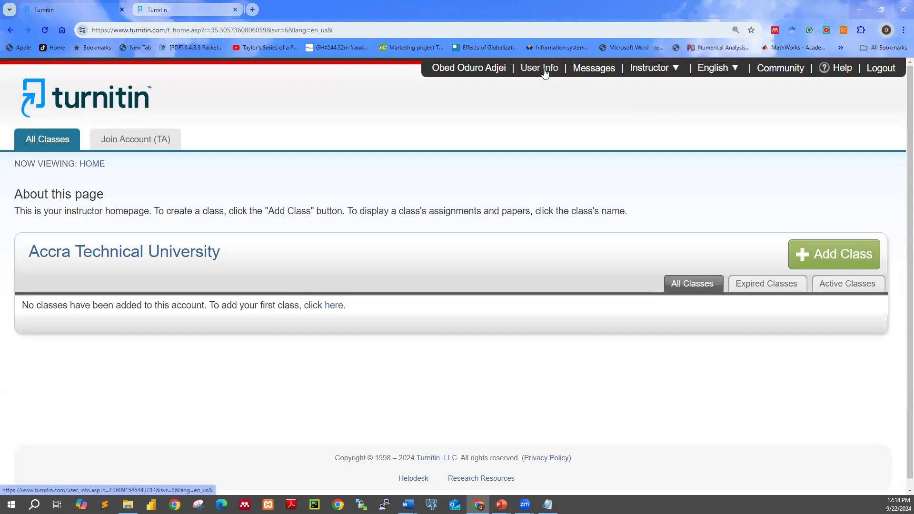
left_click(545, 71)
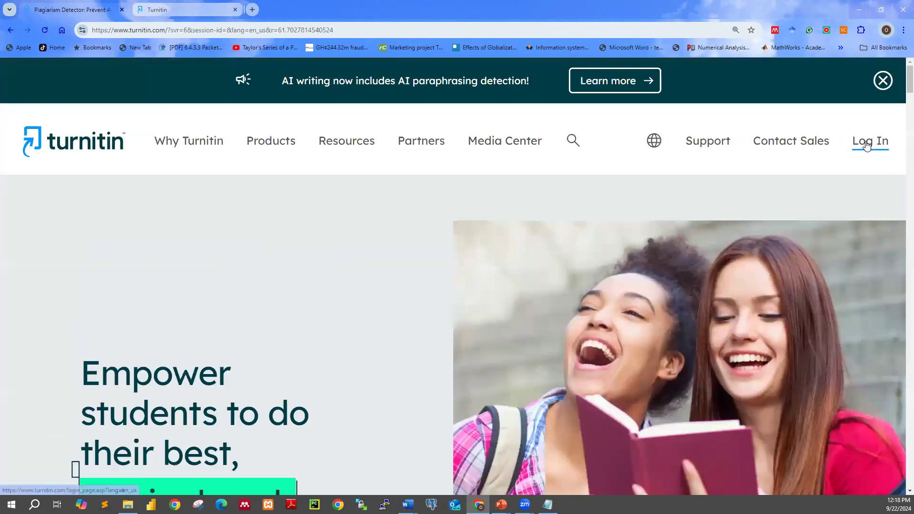
left_click(868, 141)
left_click(418, 263)
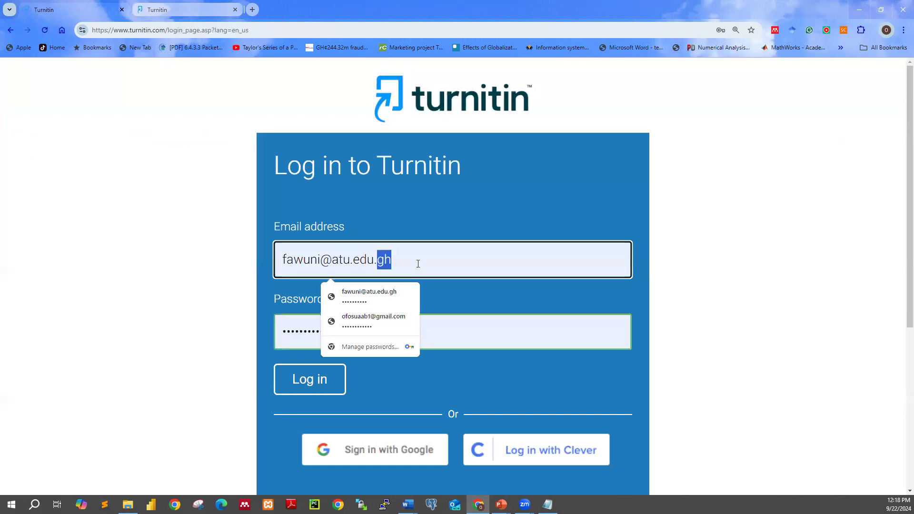
left_click_drag(422, 261, 282, 261)
type("f")
key("BackSpace")
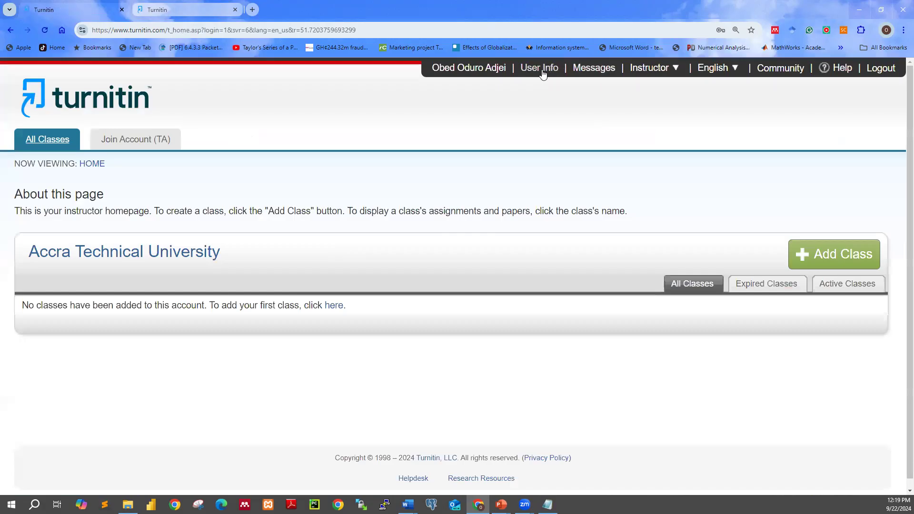
In User Info, set 'Activate quick submit' to Yes and submit the account settings
left_click(541, 68)
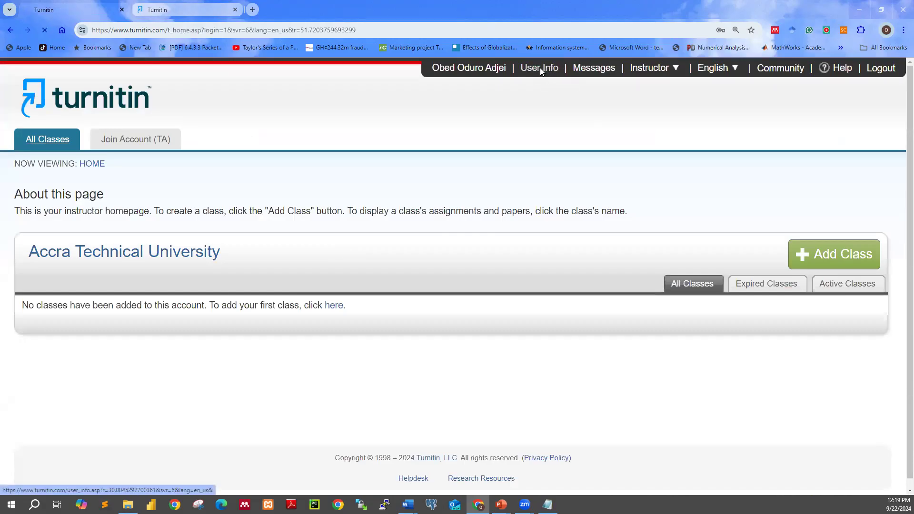
scroll(522, 283, "down", 2)
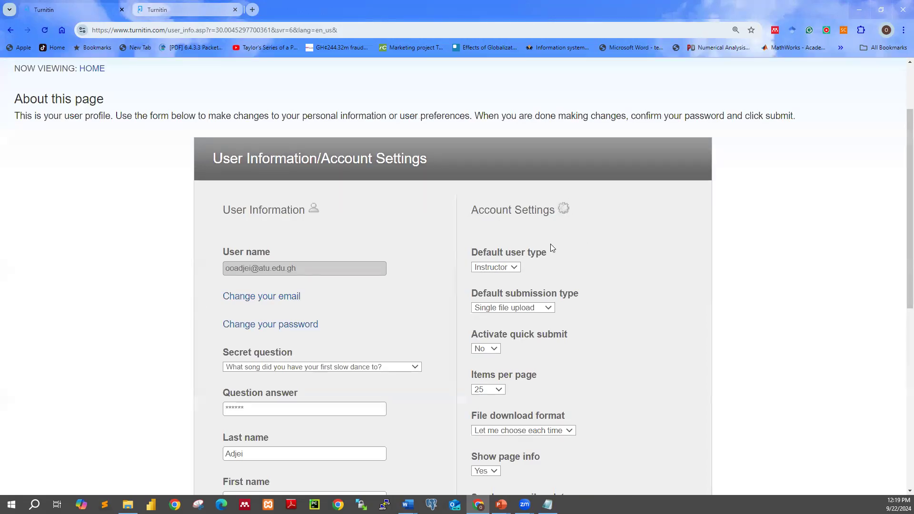
scroll(552, 249, "down", 1)
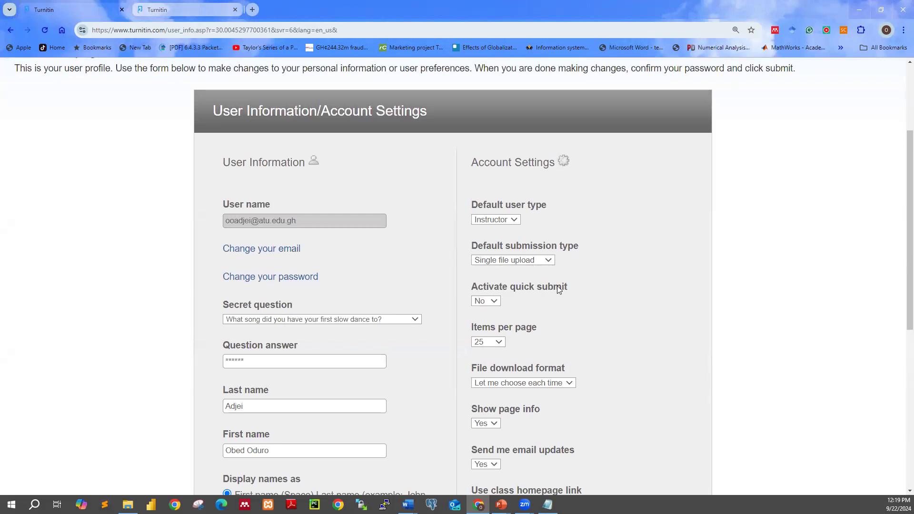
left_click(494, 302)
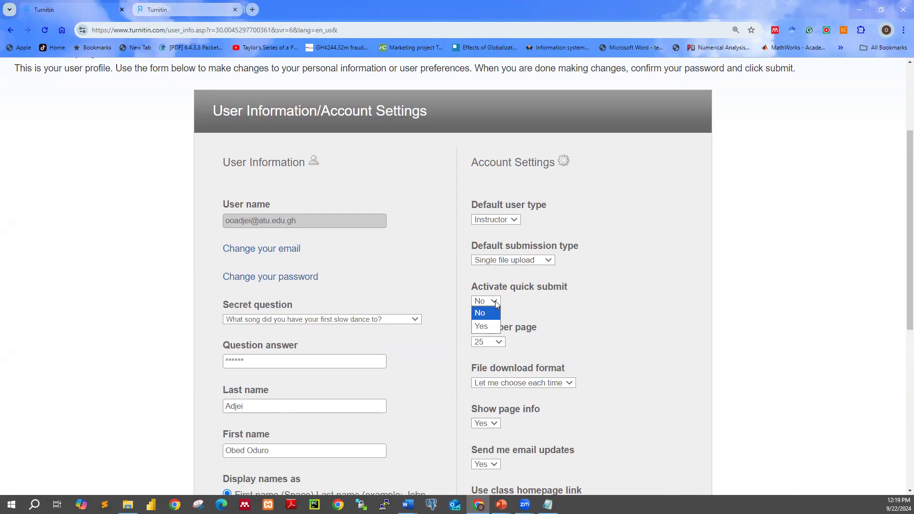
left_click(485, 326)
scroll(485, 322, "down", 5)
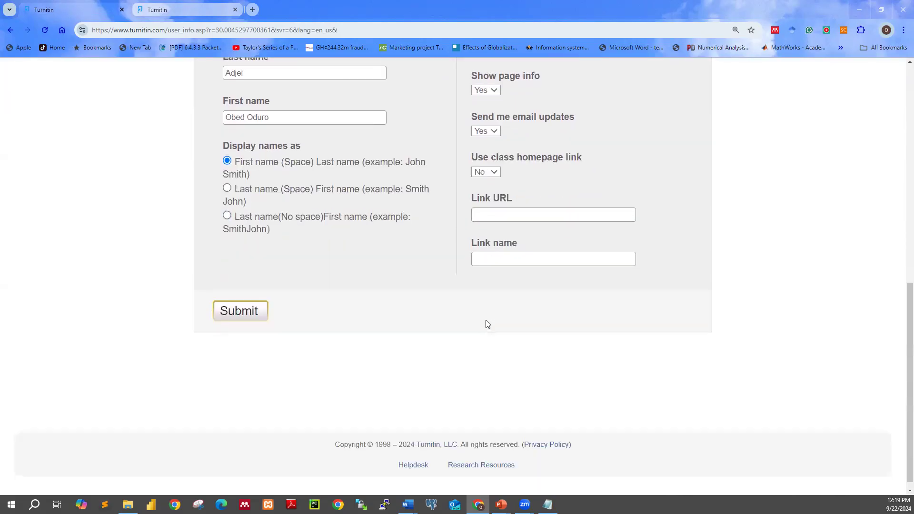
left_click(251, 316)
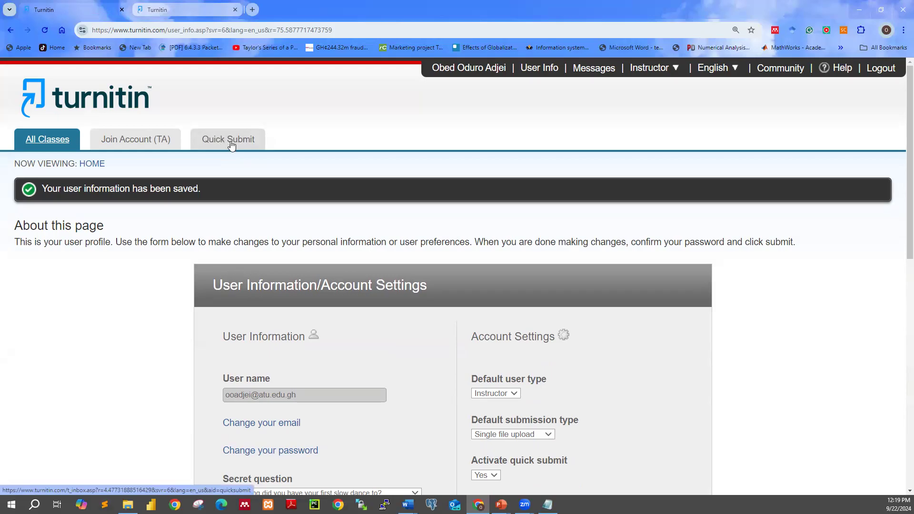
Confirm in User Info that 'Activate quick submit' still reads Yes, then return to the instructor homepage
left_click(96, 165)
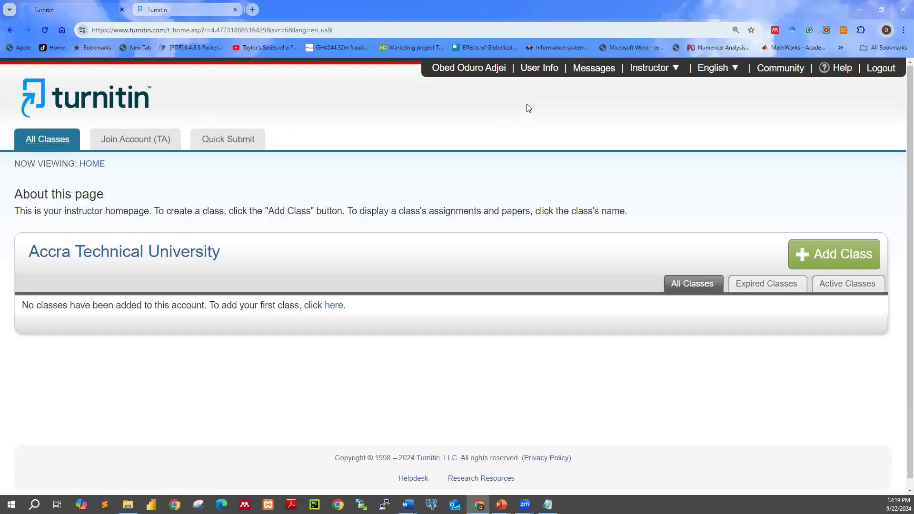
left_click(540, 72)
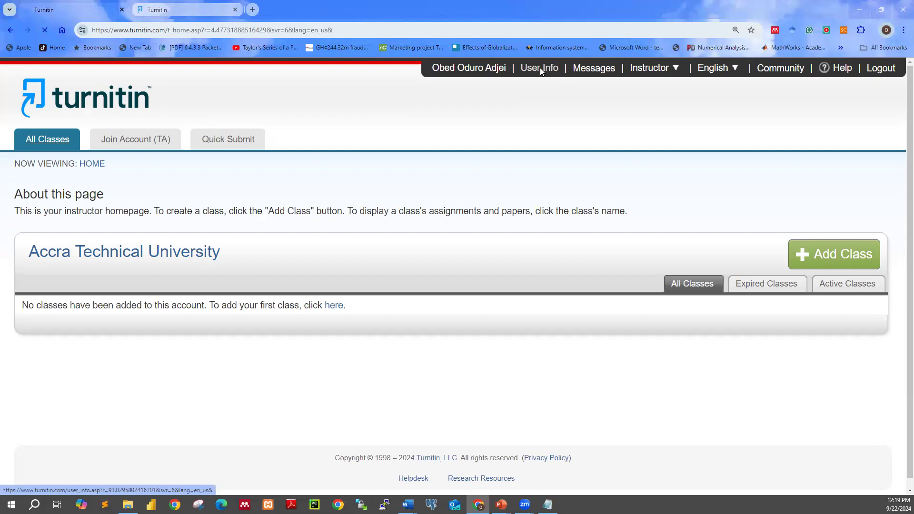
scroll(527, 298, "down", 3)
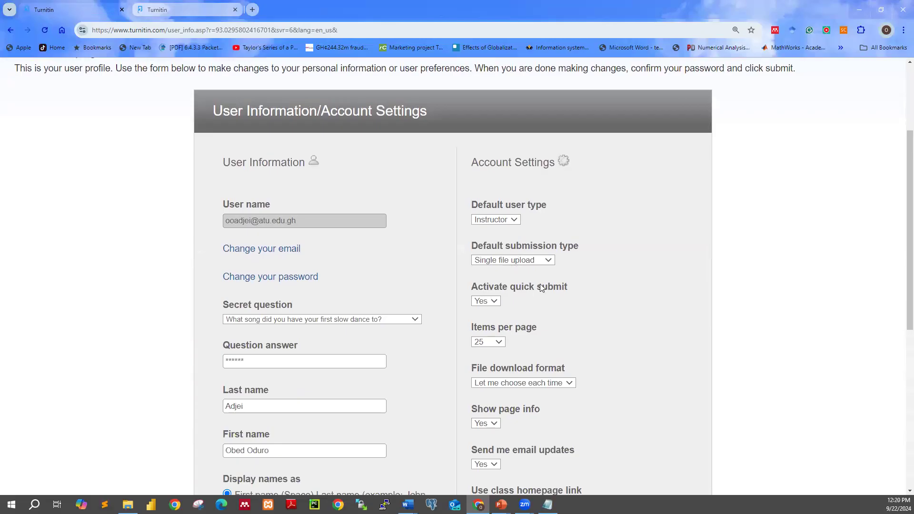
scroll(534, 296, "down", 7)
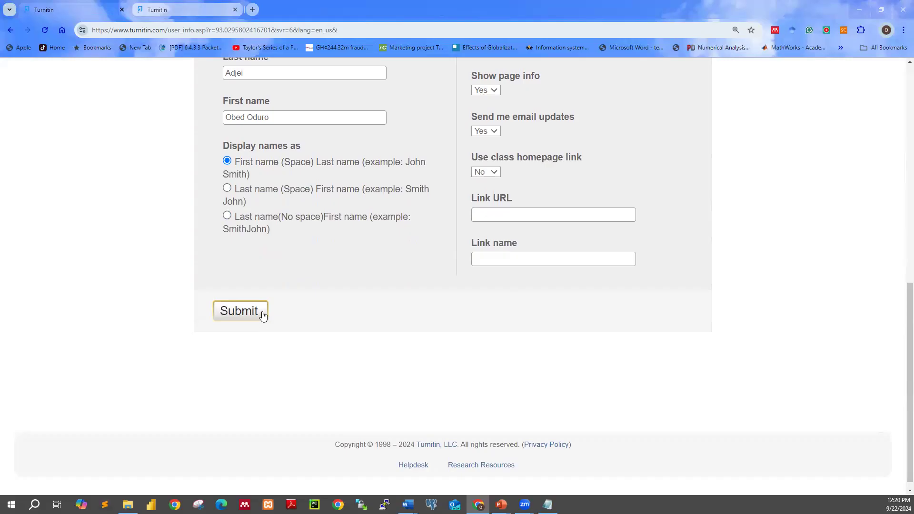
scroll(261, 315, "up", 7)
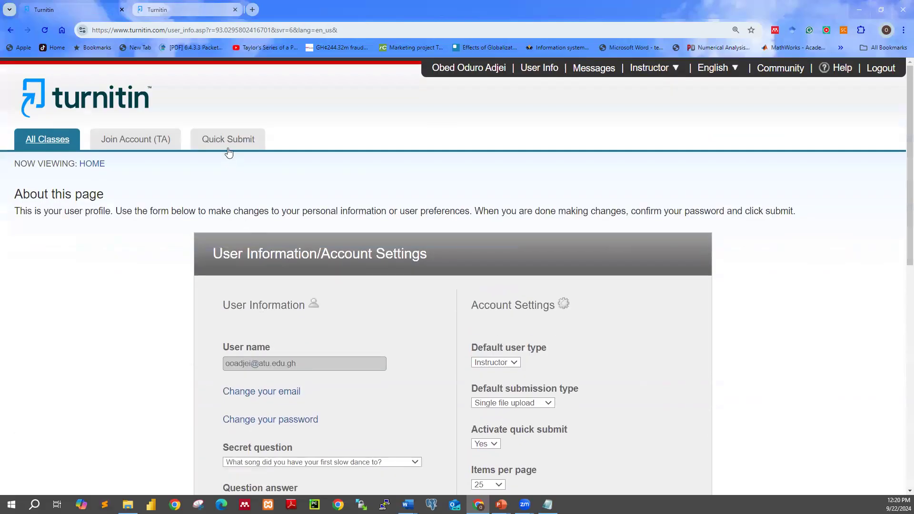
left_click(94, 166)
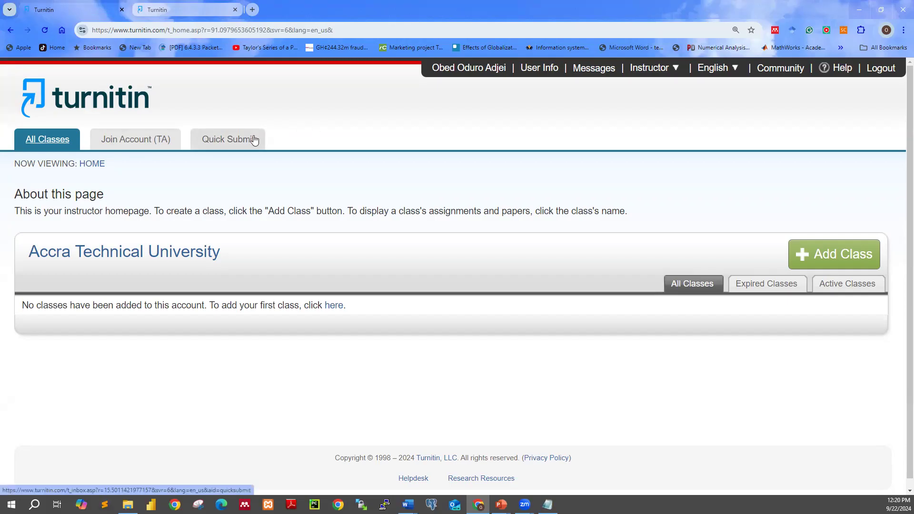
Open the Quick Submit inbox and start a new paper submission
left_click(236, 139)
scroll(280, 310, "down", 2)
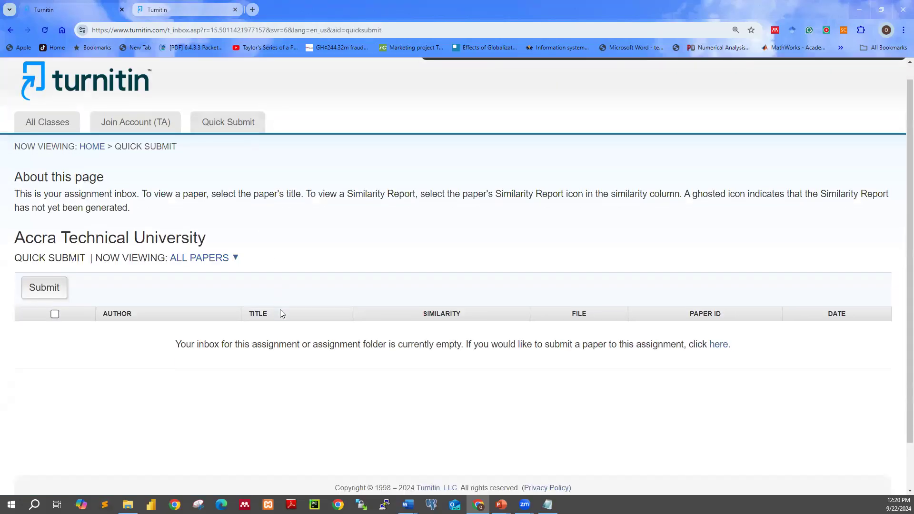
left_click(58, 237)
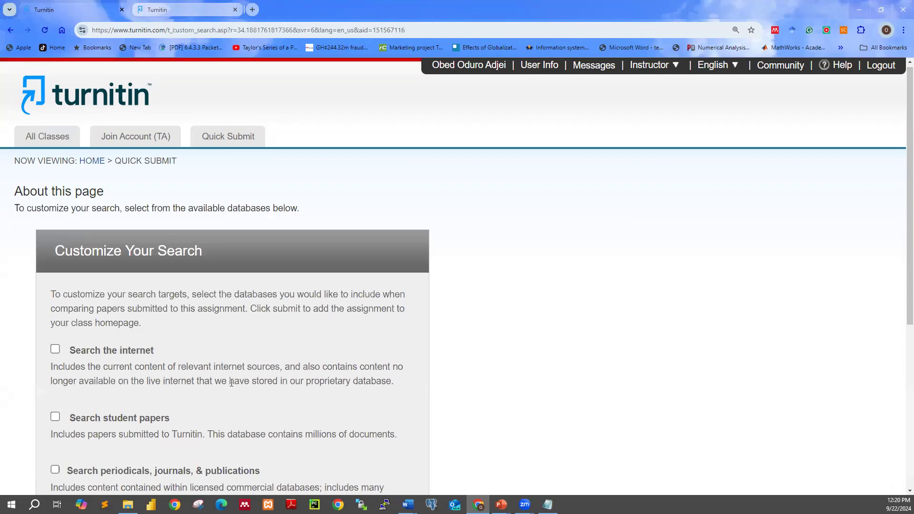
Scroll through the Customize Your Search database options on the Quick Submit page
scroll(230, 384, "down", 3)
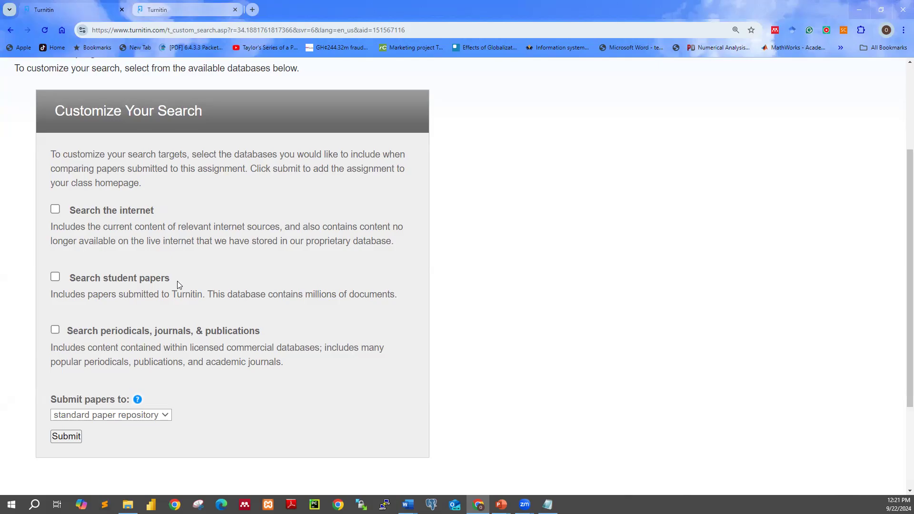
scroll(185, 286, "up", 2)
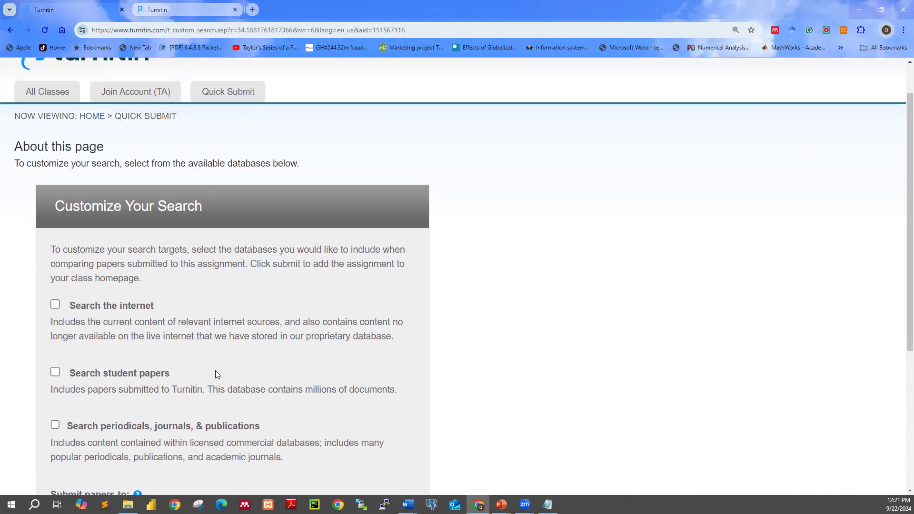
scroll(217, 374, "down", 2)
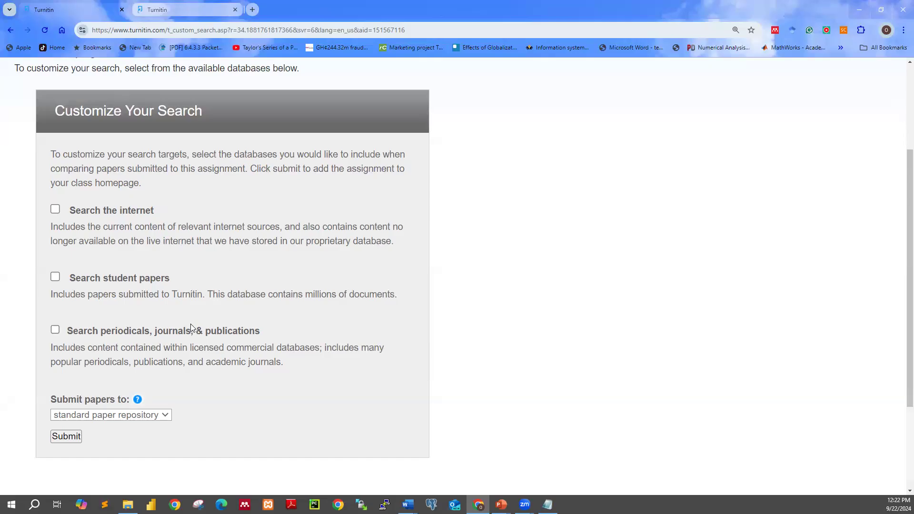
scroll(191, 324, "up", 2)
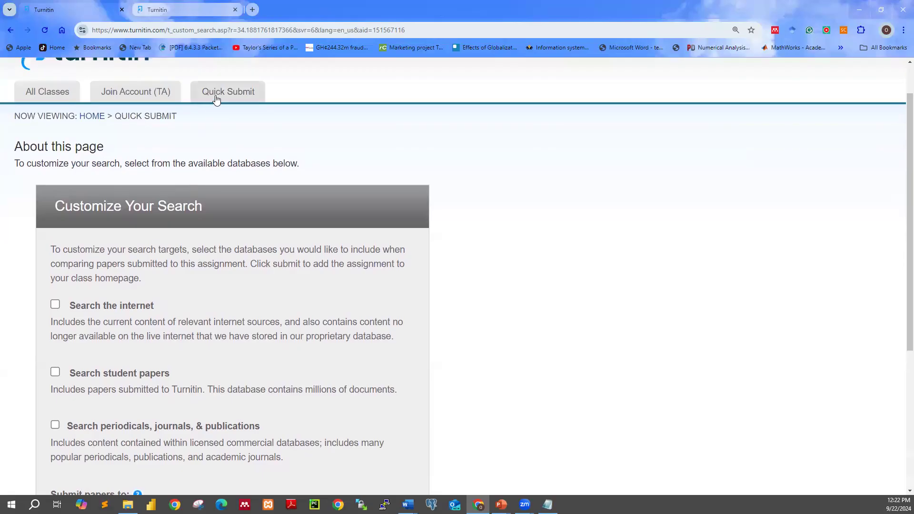
scroll(163, 336, "down", 2)
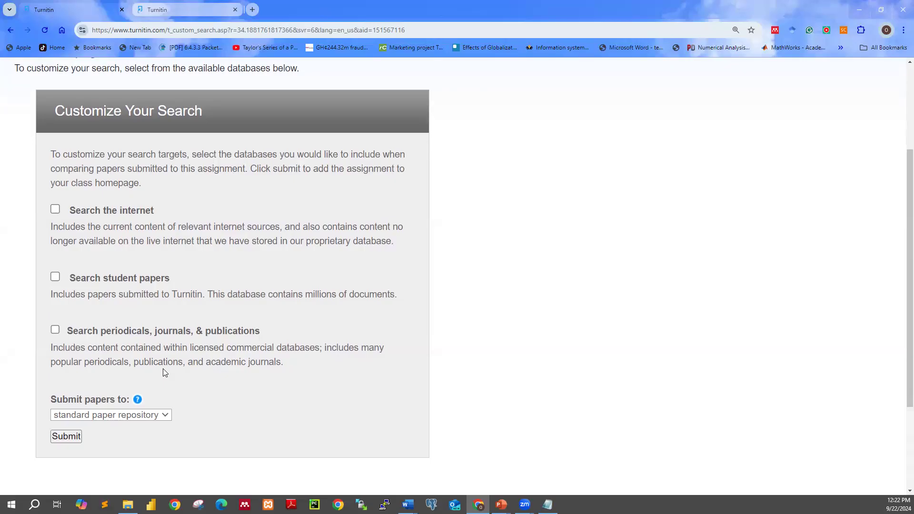
Include internet, student papers and periodicals in the similarity search
left_click(55, 210)
left_click(56, 278)
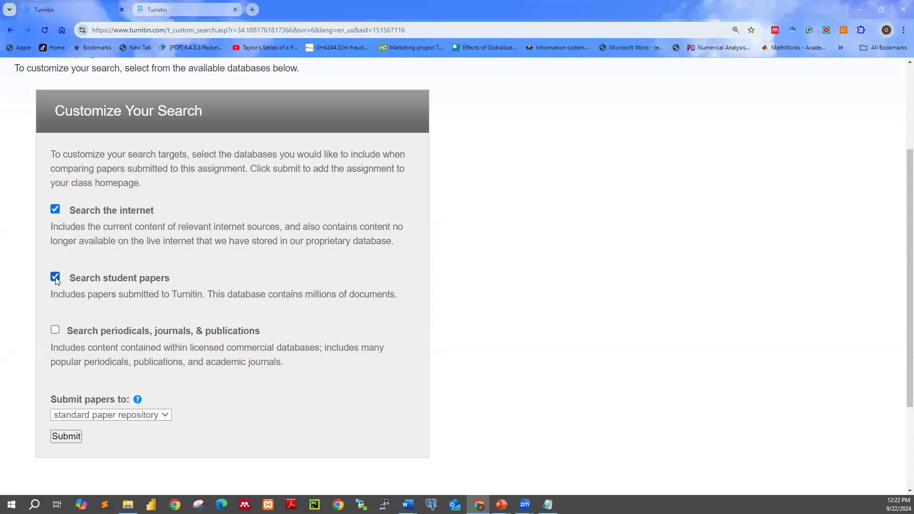
left_click(56, 331)
scroll(112, 362, "down", 1)
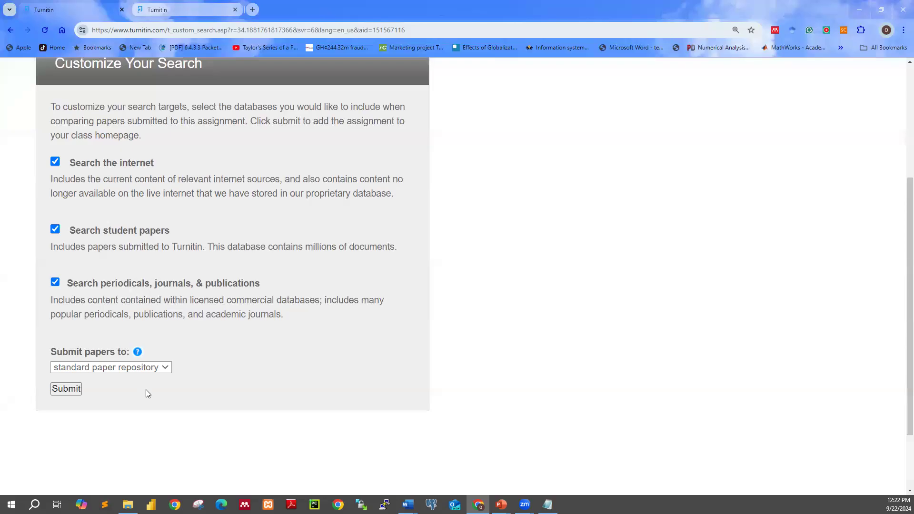
Store submitted papers in no repository and submit the search settings
left_click(166, 371)
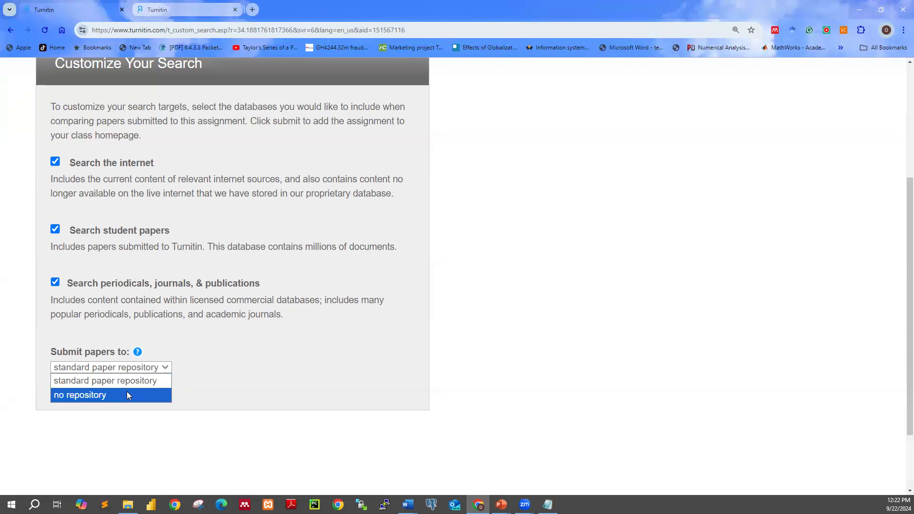
left_click(129, 391)
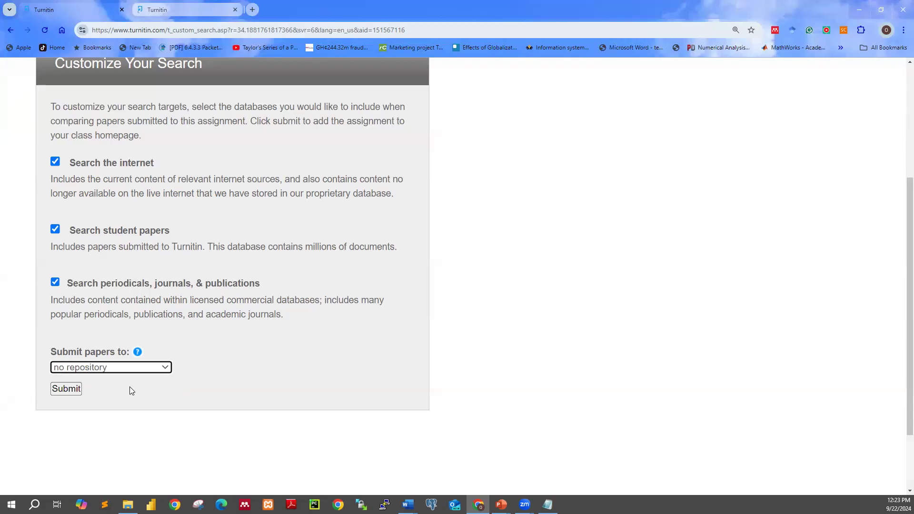
left_click(157, 370)
left_click(167, 369)
left_click(161, 370)
left_click(130, 397)
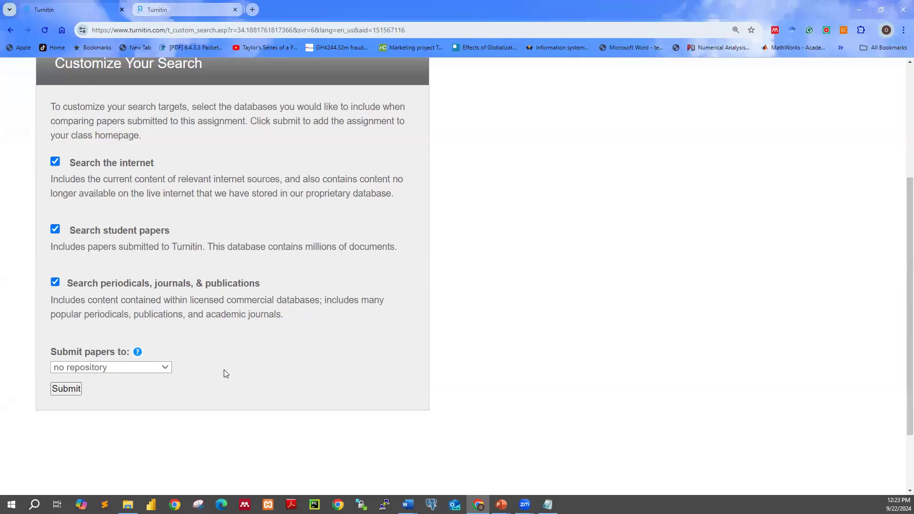
scroll(225, 366, "up", 2)
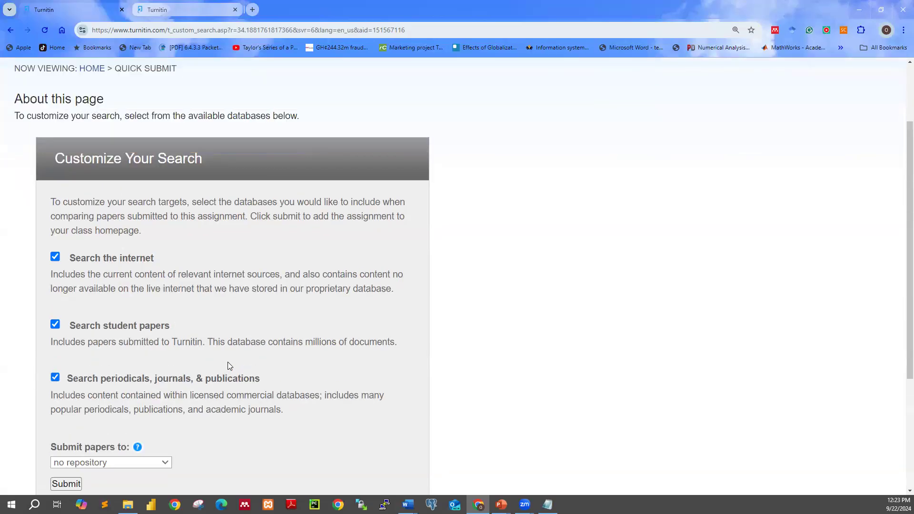
scroll(150, 260, "down", 1)
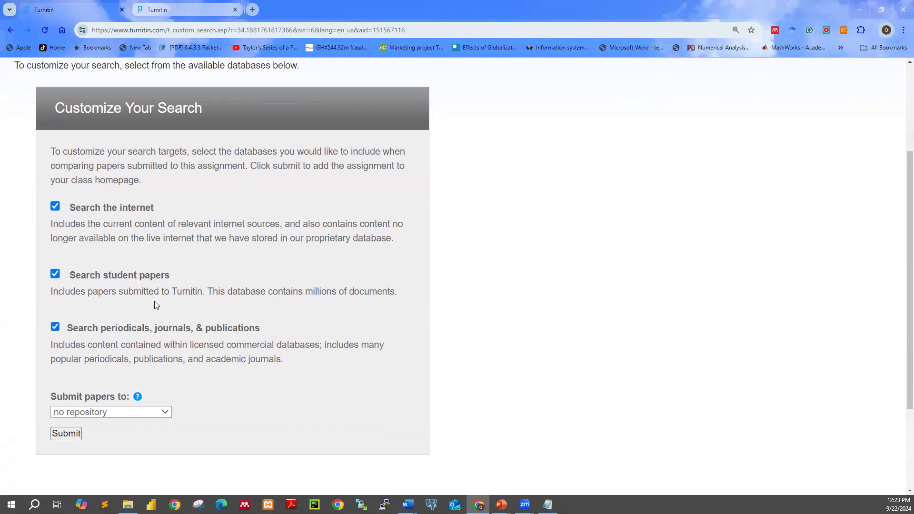
scroll(154, 300, "down", 2)
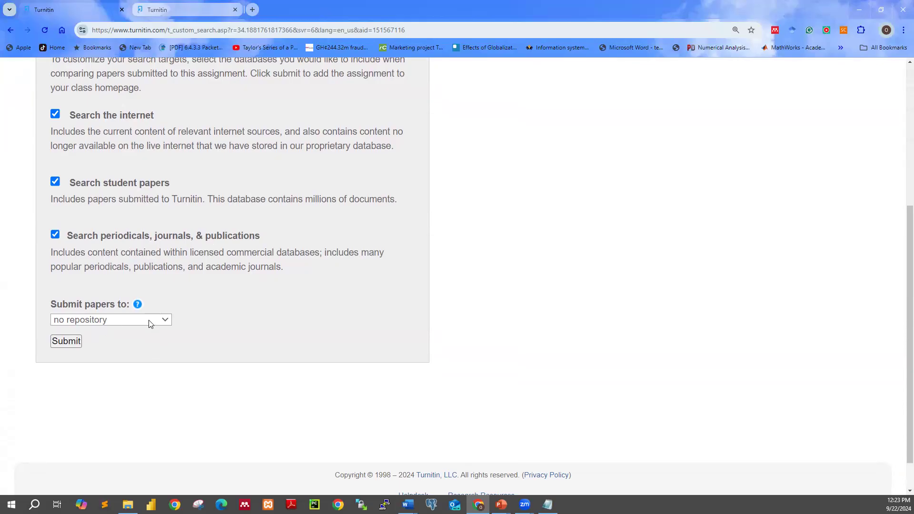
left_click(75, 346)
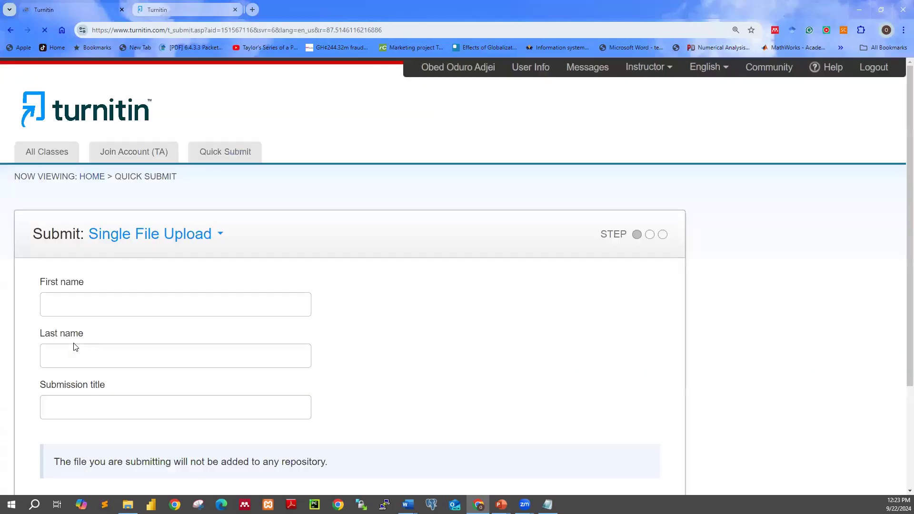
Enter the submitter's first name and last name in the Single File Upload form
scroll(167, 345, "down", 4)
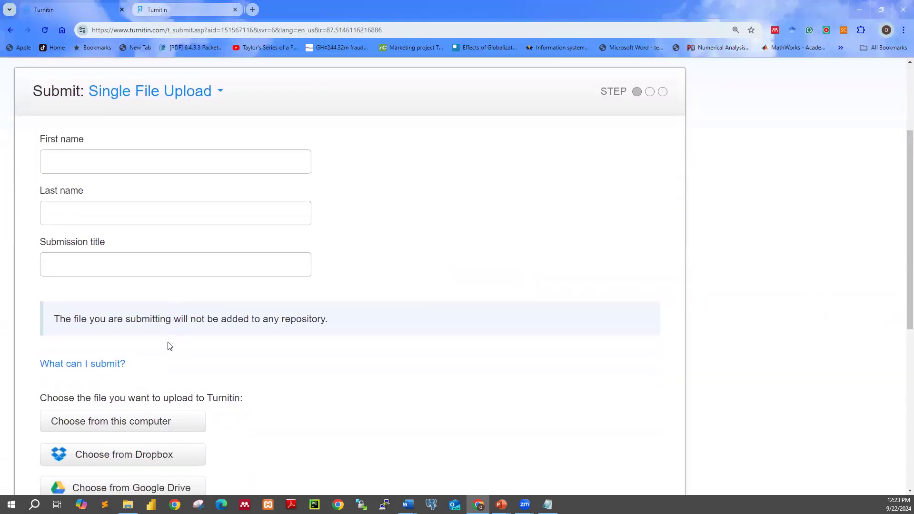
scroll(288, 364, "up", 3)
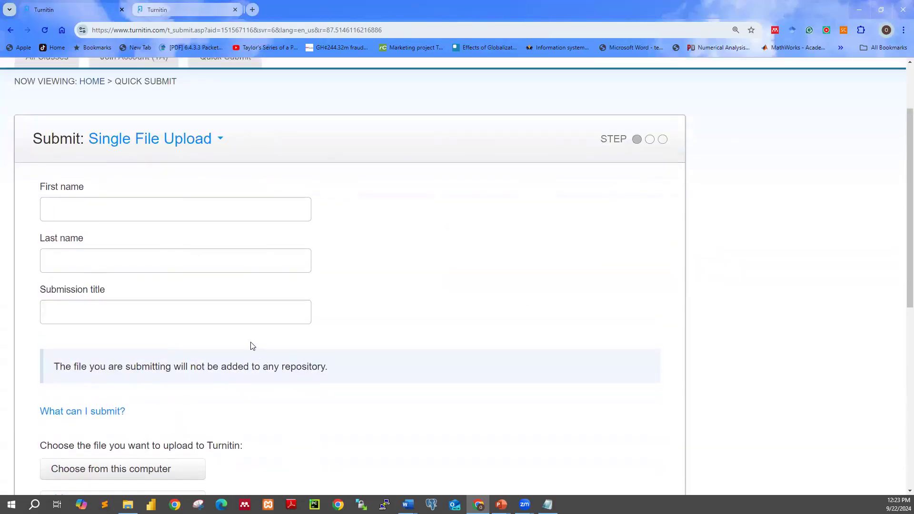
scroll(252, 346, "up", 2)
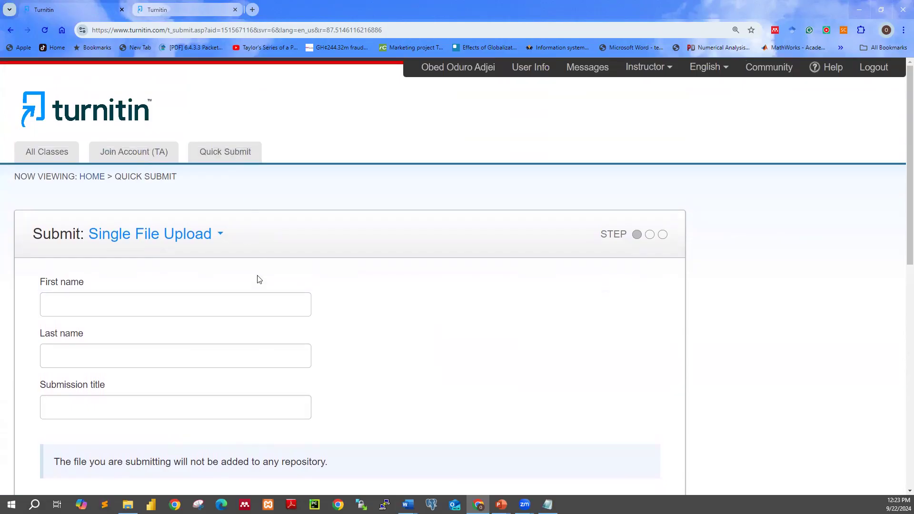
scroll(258, 279, "down", 2)
left_click(250, 209)
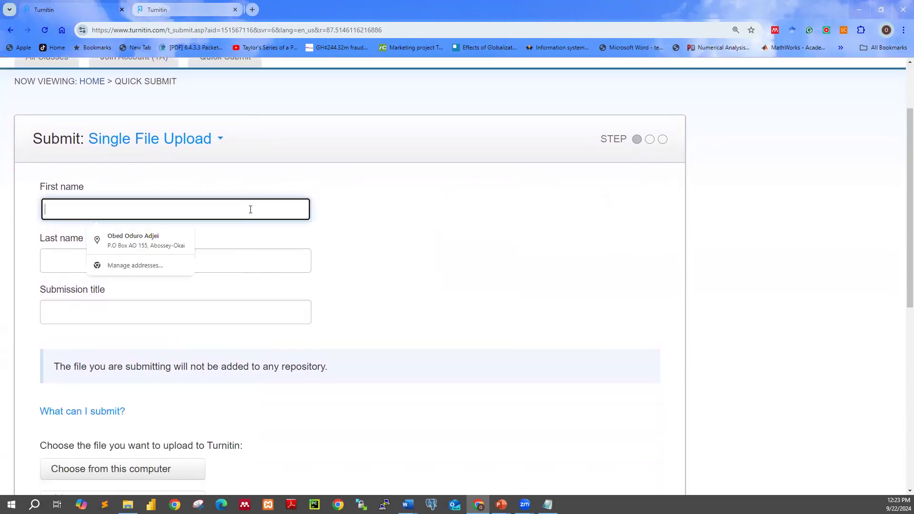
left_click(418, 232)
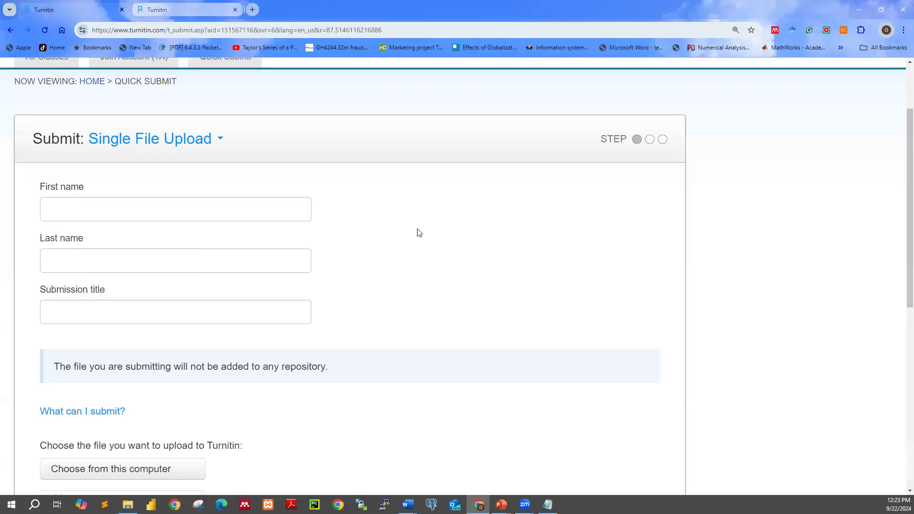
left_click(279, 204)
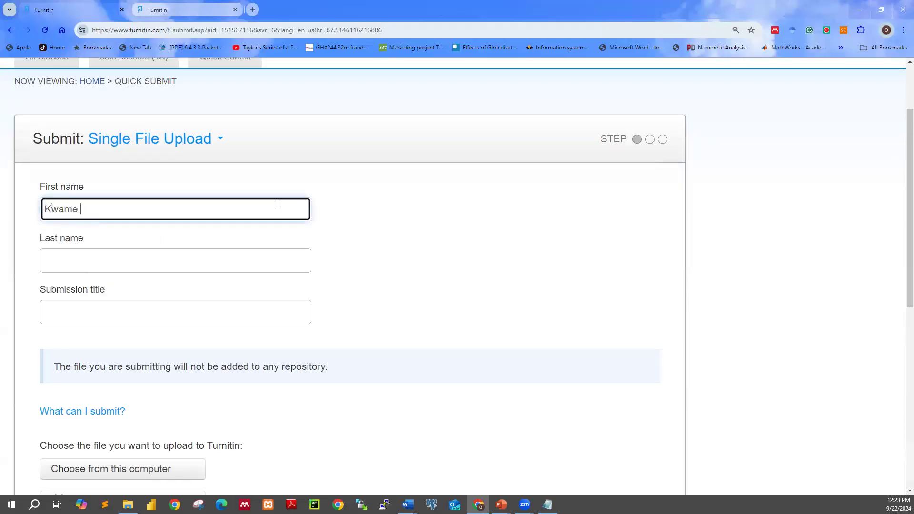
left_click(255, 260)
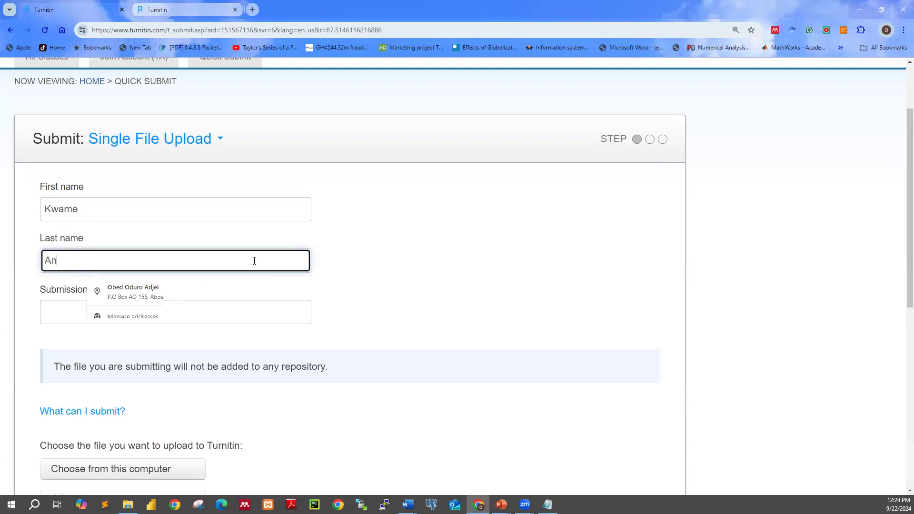
left_click(201, 309)
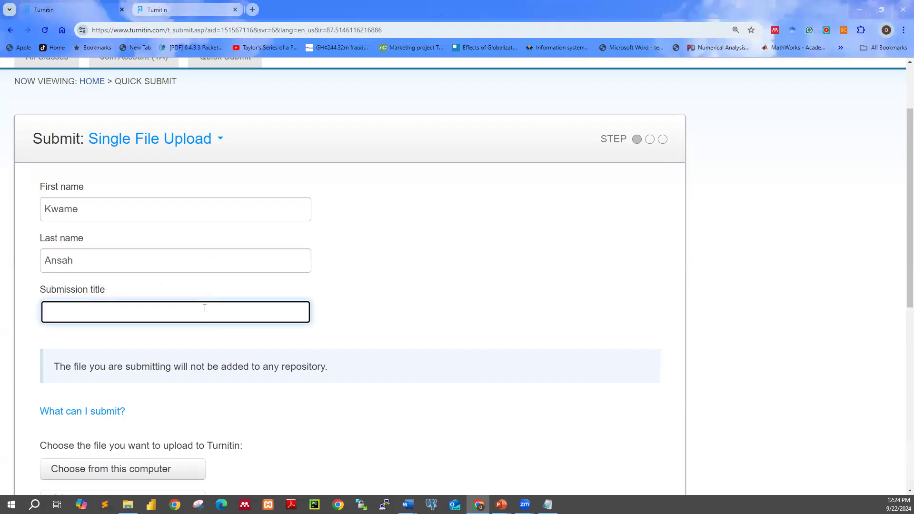
scroll(205, 308, "down", 2)
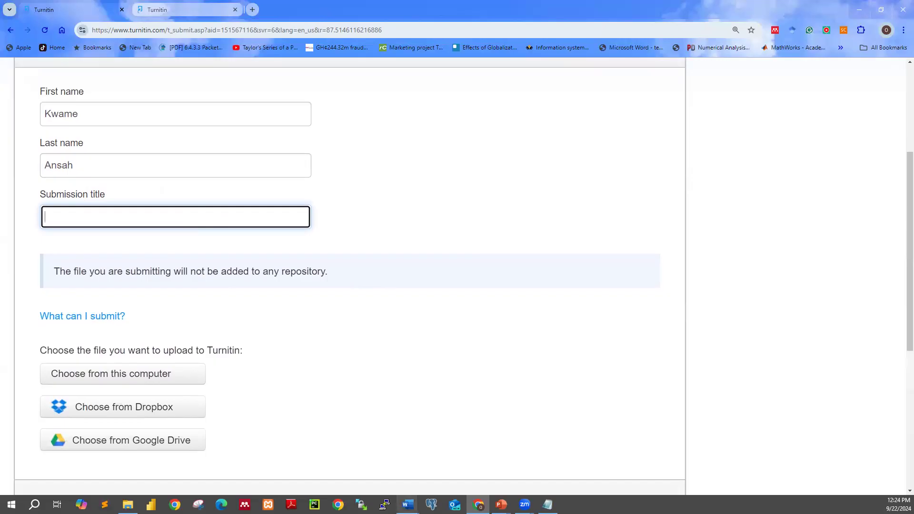
In the Word thesis, select the entire References section and delete it
mouse_move(408, 504)
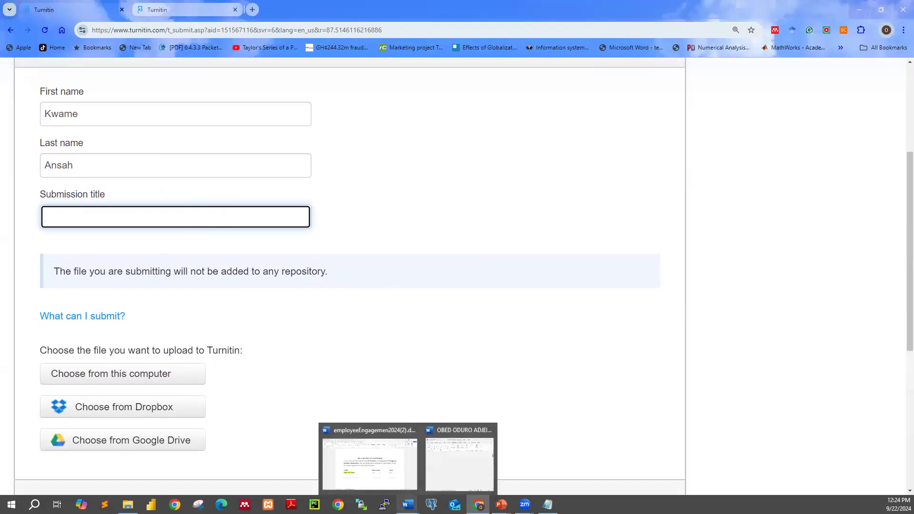
left_click(379, 469)
scroll(415, 349, "down", 15)
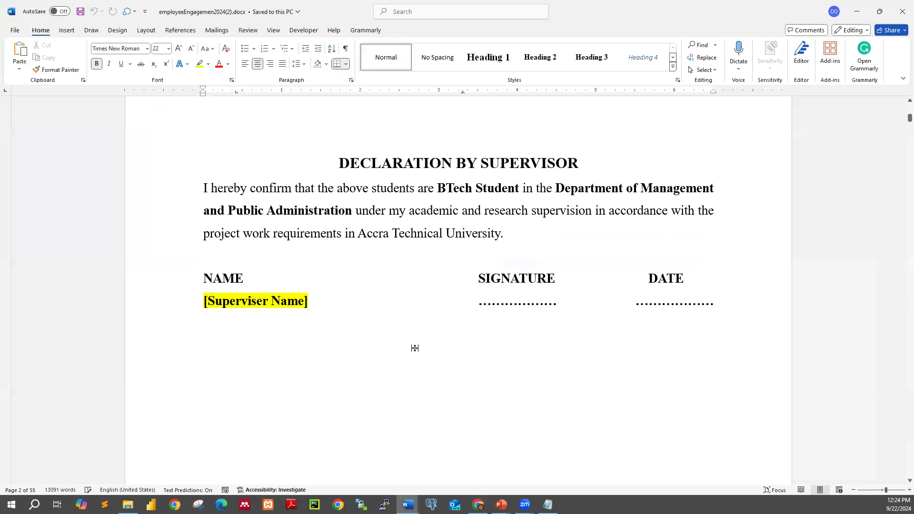
left_click_drag(903, 122, 901, 471)
scroll(664, 303, "up", 3)
scroll(640, 334, "up", 2)
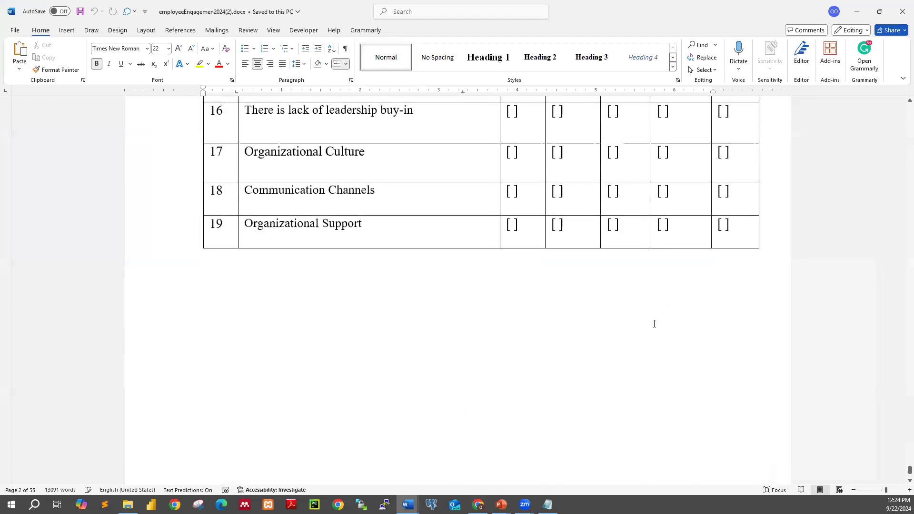
left_click_drag(481, 256, 326, 37)
left_click_drag(342, 321, 279, 288)
key("Delete")
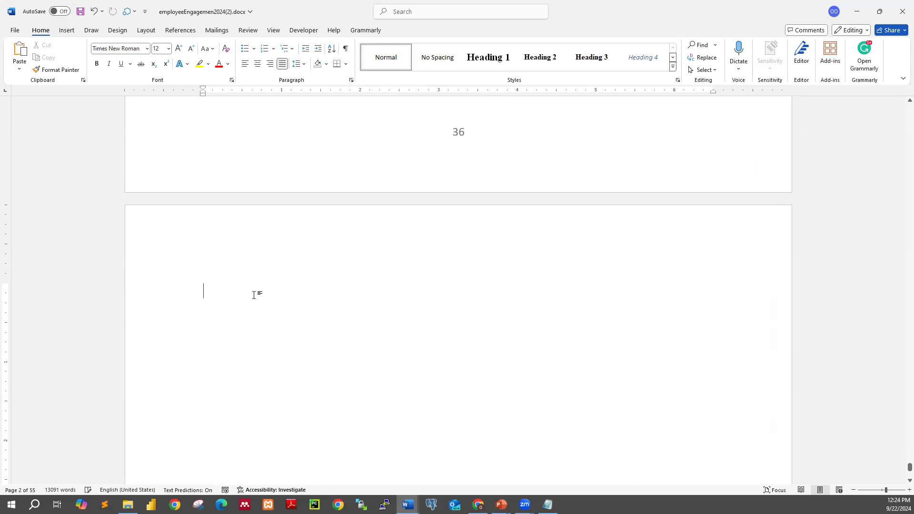
Save the edited thesis, ending at section 5.3.6, and minimize Word
scroll(254, 296, "up", 5)
scroll(254, 295, "down", 5)
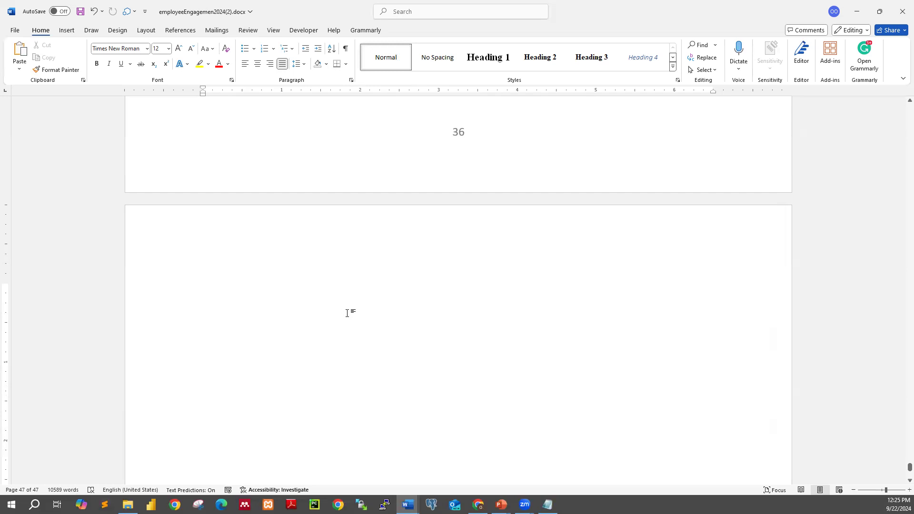
scroll(343, 310, "up", 6)
scroll(348, 313, "up", 3)
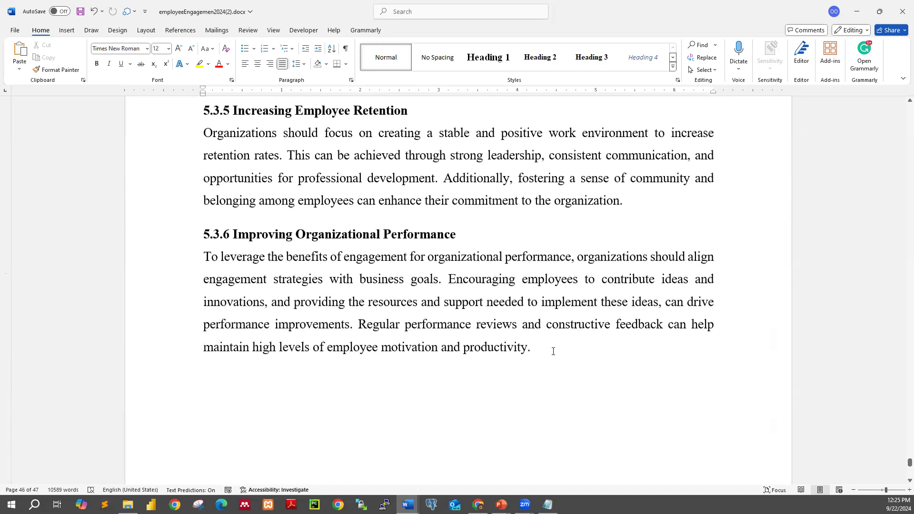
left_click(81, 13)
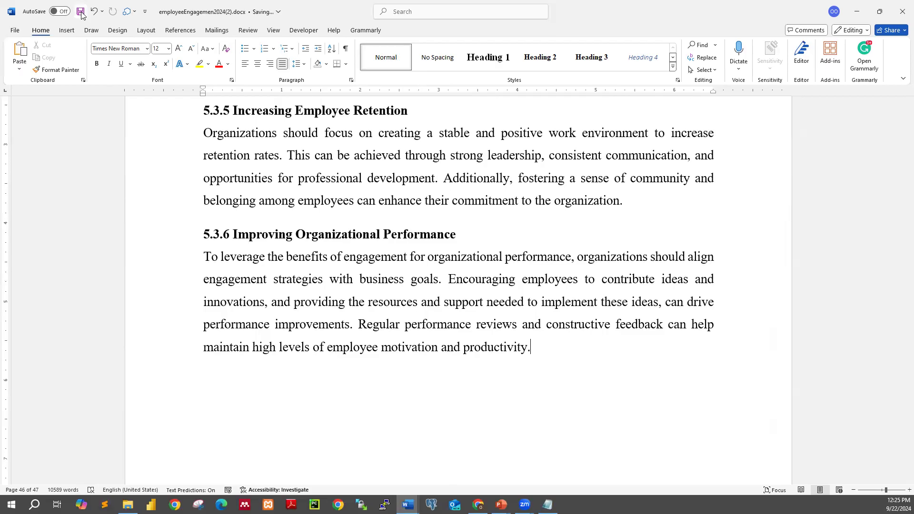
scroll(545, 354, "down", 5)
scroll(546, 362, "down", 6)
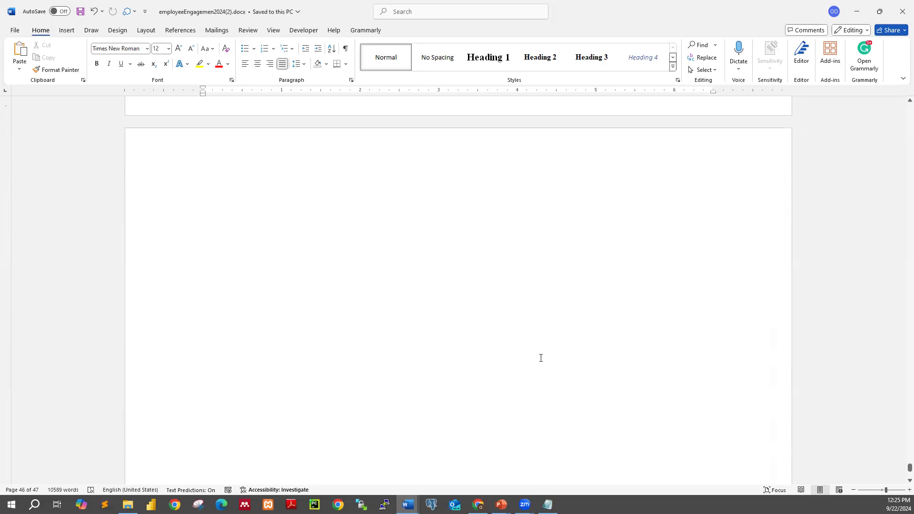
left_click(858, 12)
Enter 'Employee Engagement' as the submission title, correcting the misspelling
scroll(257, 272, "up", 1)
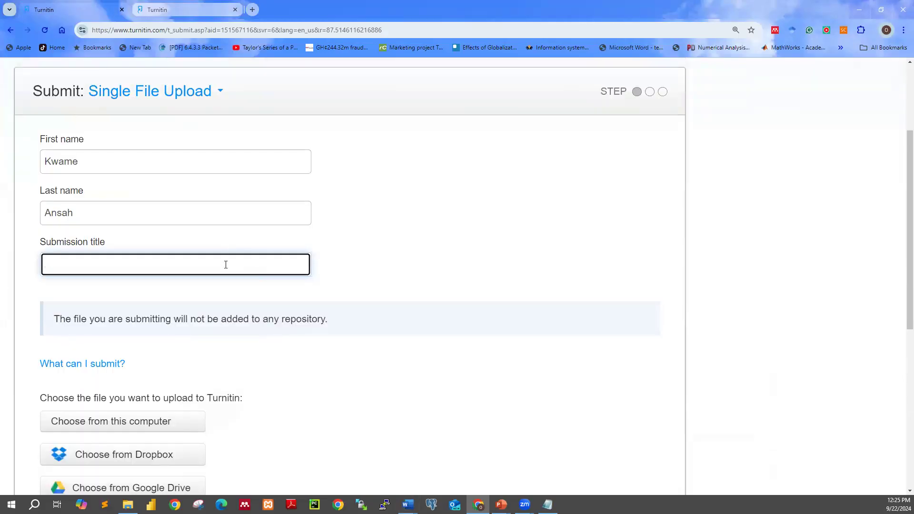
type("Employee Engagemem")
type("t")
key("BackSpace")
key("BackSpace")
type("nt")
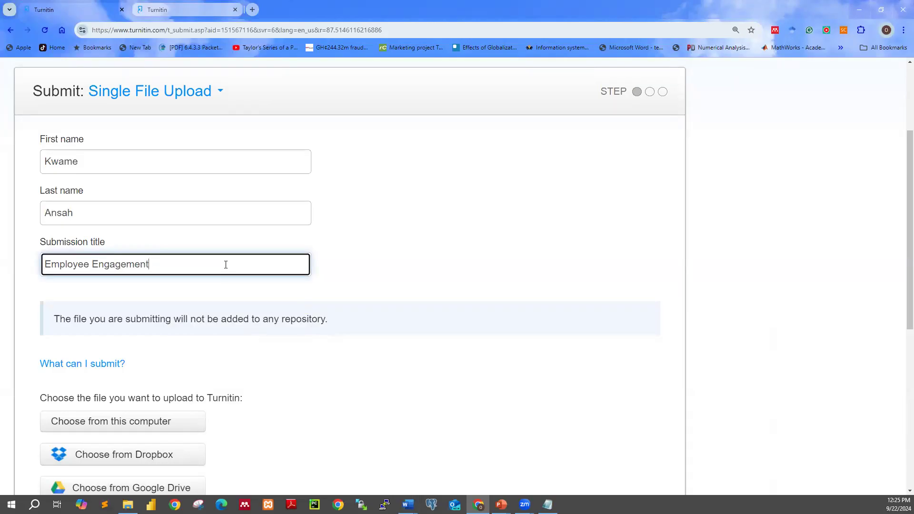
scroll(231, 295, "down", 3)
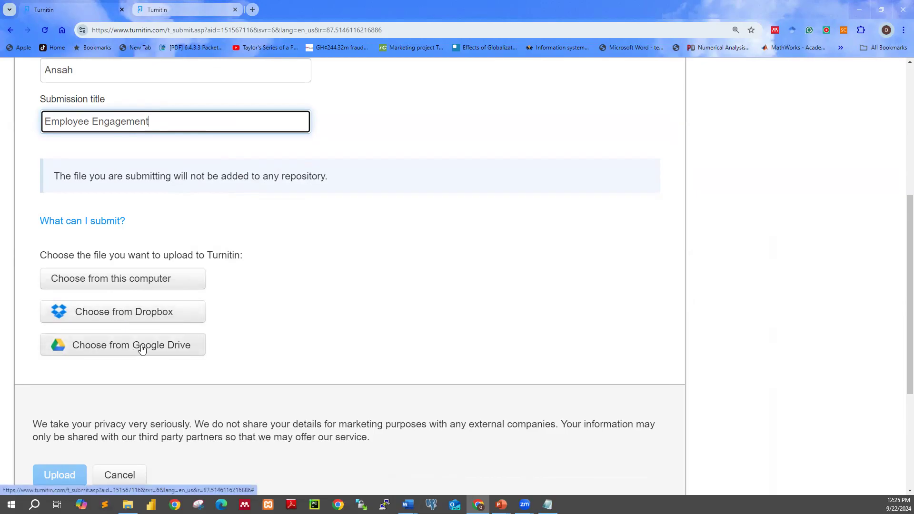
Attach employeeEngagemen2024(2).docx from this computer and review the completed form
left_click(148, 281)
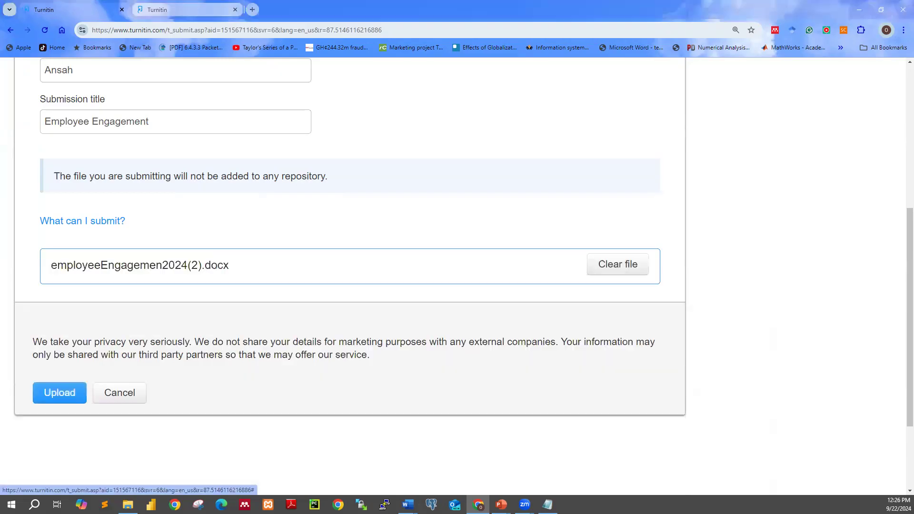
scroll(248, 346, "up", 3)
scroll(249, 346, "down", 1)
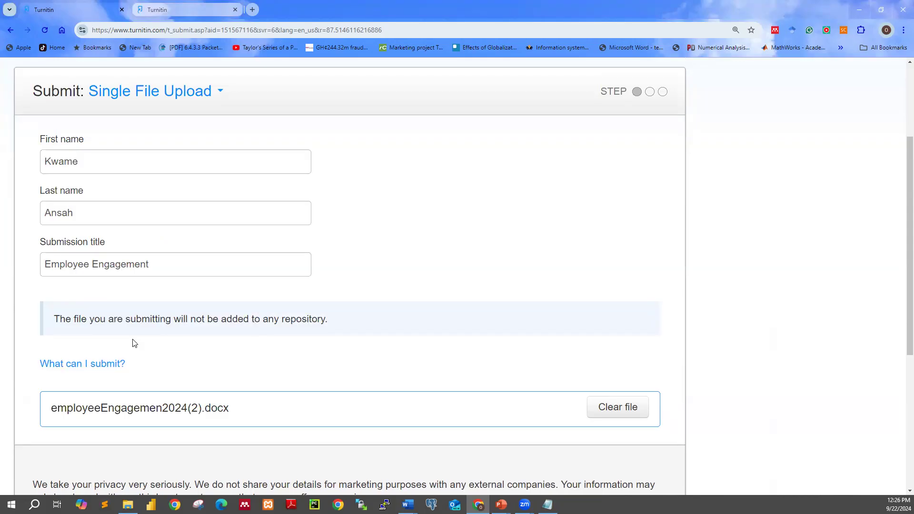
scroll(134, 343, "down", 1)
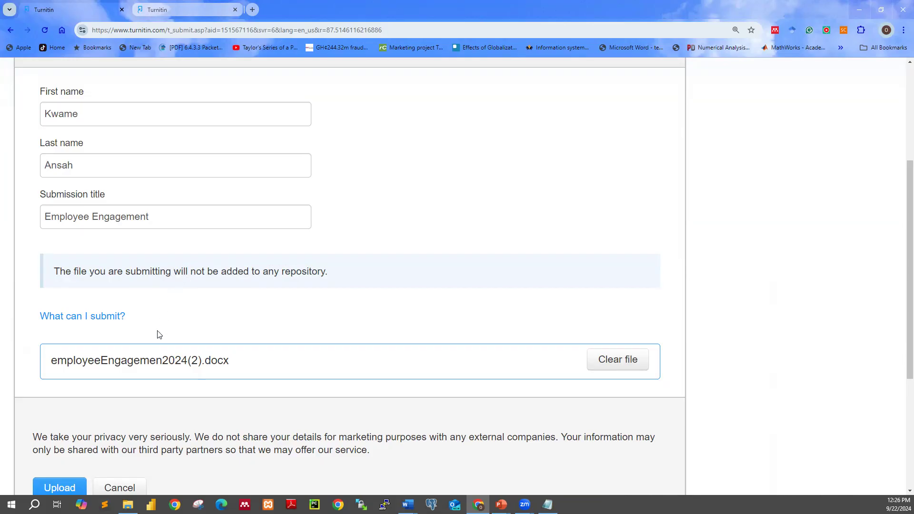
scroll(146, 353, "down", 2)
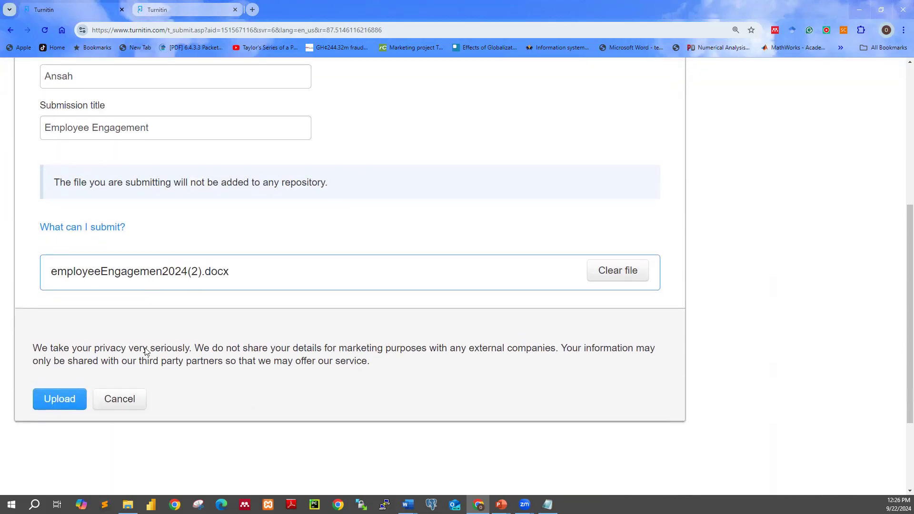
scroll(146, 350, "up", 3)
scroll(158, 352, "down", 3)
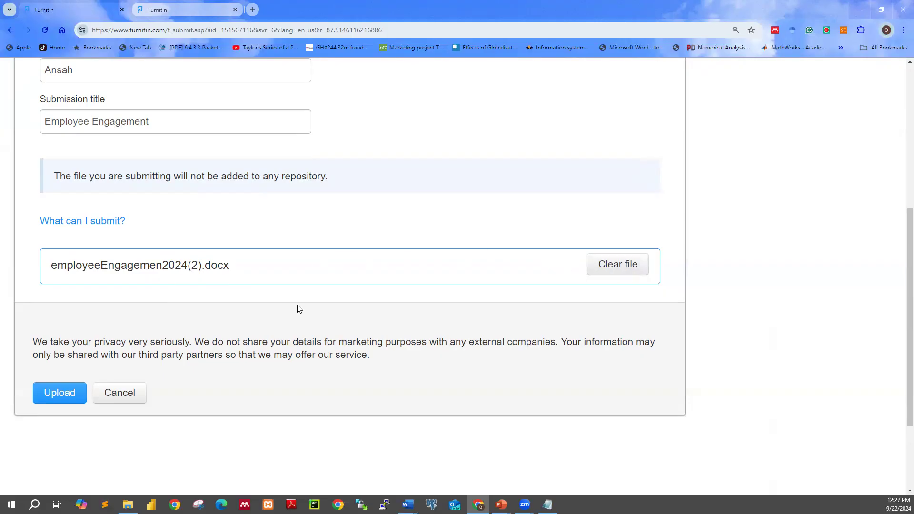
scroll(299, 308, "down", 2)
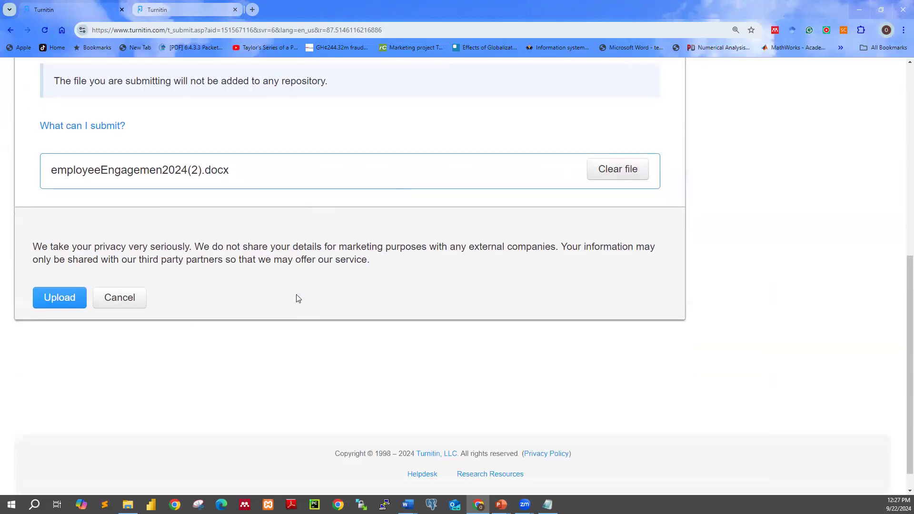
Upload the attached thesis and review the processed document preview
left_click(64, 299)
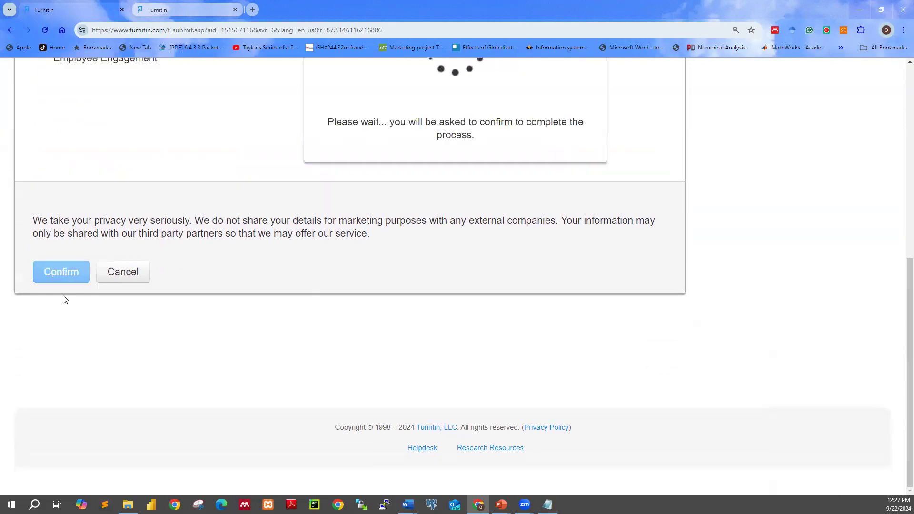
scroll(333, 337, "up", 3)
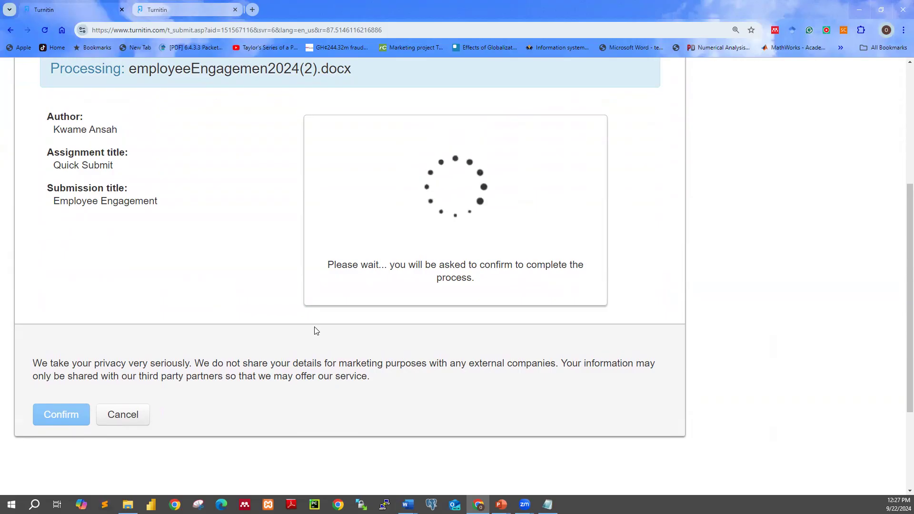
scroll(314, 329, "up", 4)
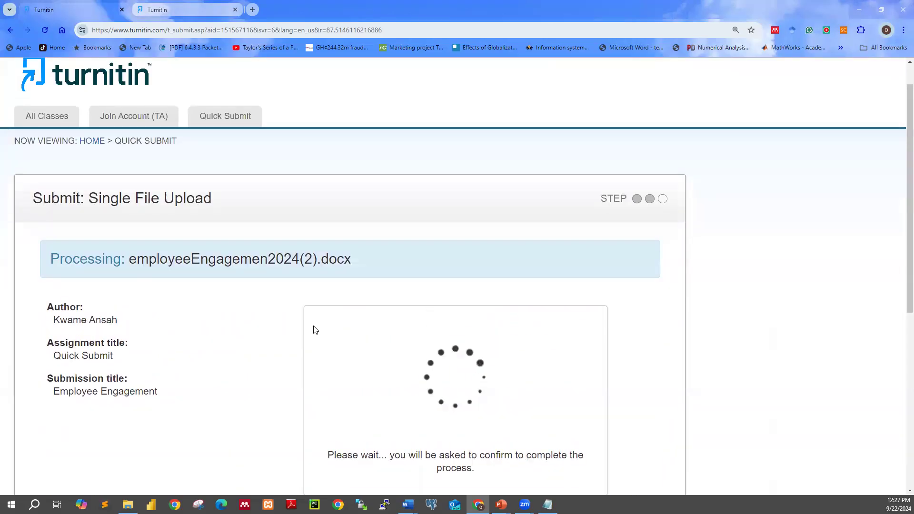
scroll(314, 329, "down", 4)
scroll(315, 328, "up", 1)
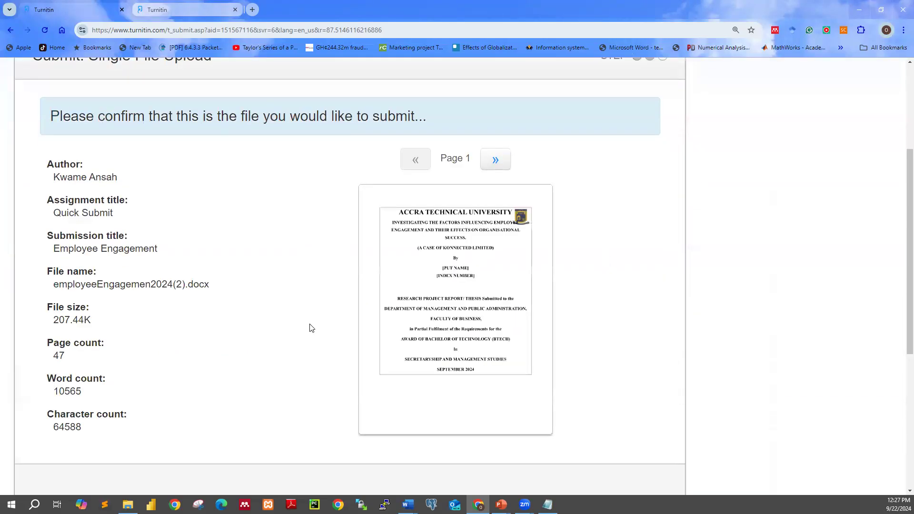
scroll(312, 328, "down", 5)
scroll(312, 328, "up", 2)
scroll(311, 328, "down", 2)
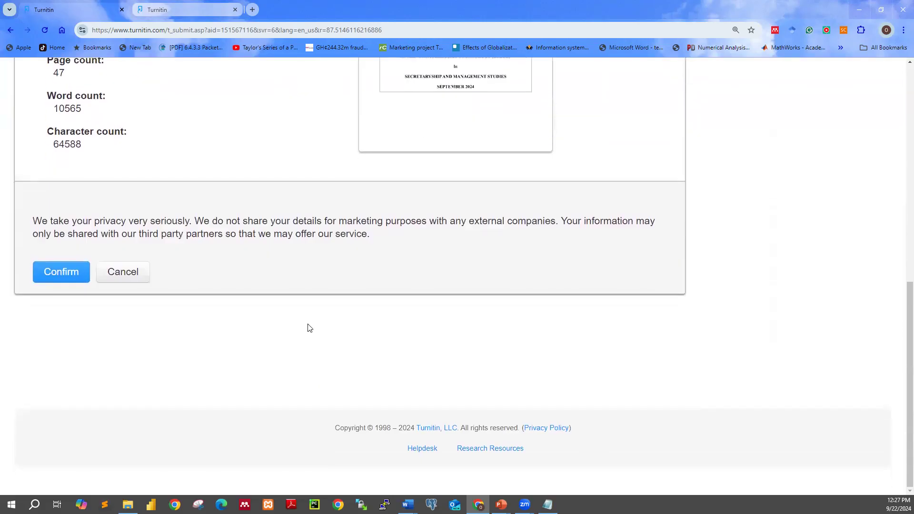
scroll(310, 328, "up", 3)
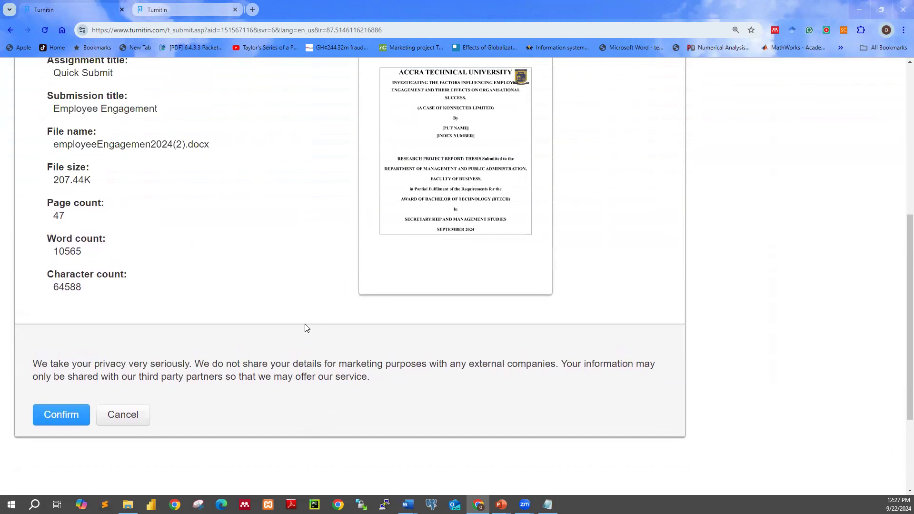
scroll(307, 327, "down", 2)
scroll(306, 329, "up", 8)
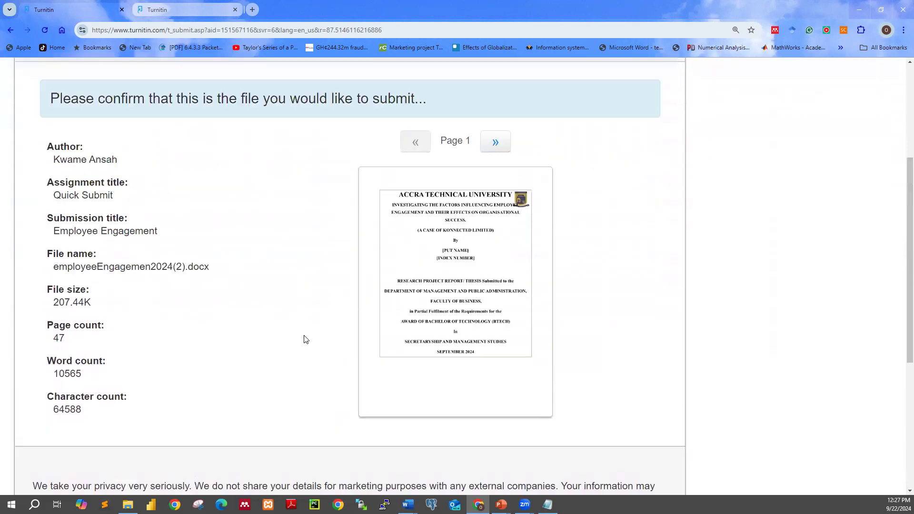
scroll(303, 337, "down", 9)
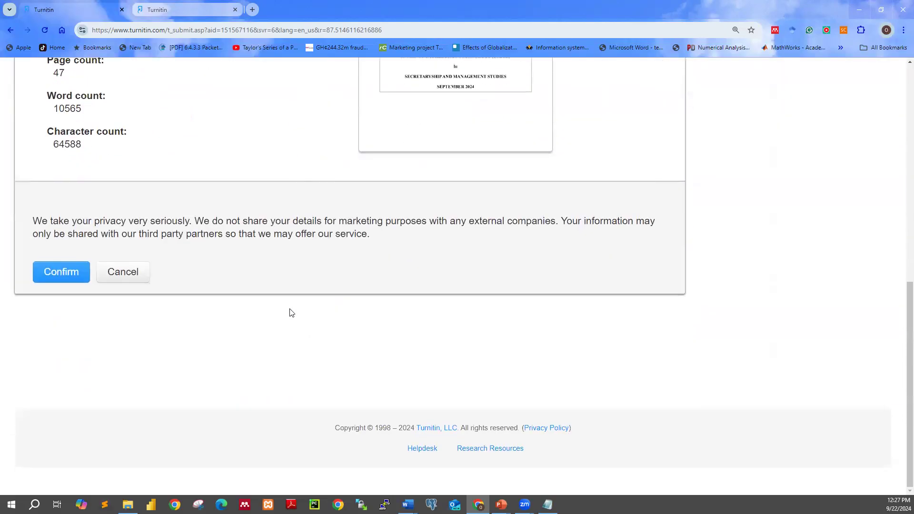
Confirm the submission and review the receipt: 47 pages, 10565 words, 22-Sep-2024
left_click(56, 275)
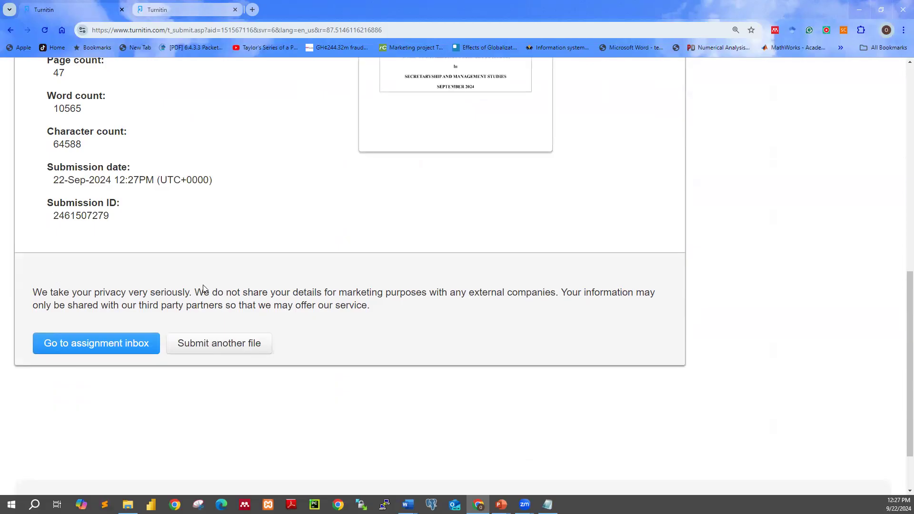
scroll(205, 289, "up", 5)
scroll(205, 289, "down", 6)
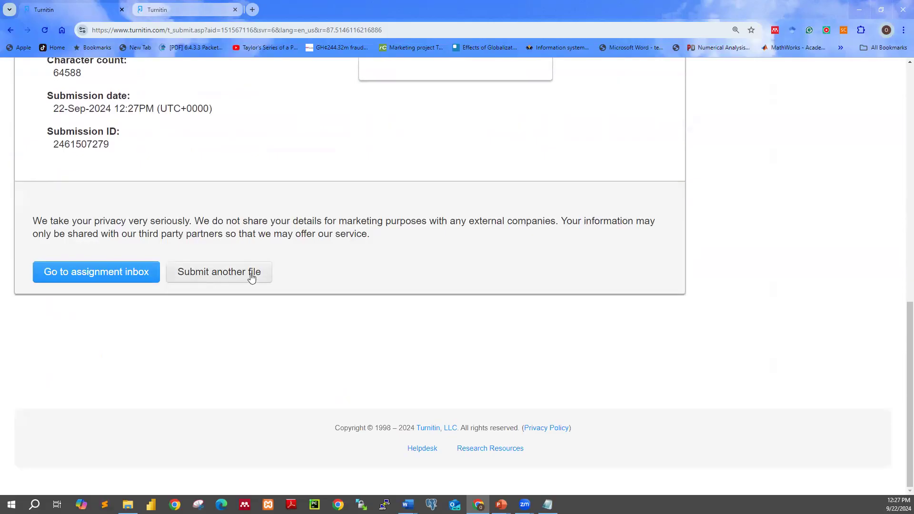
scroll(406, 173, "up", 3)
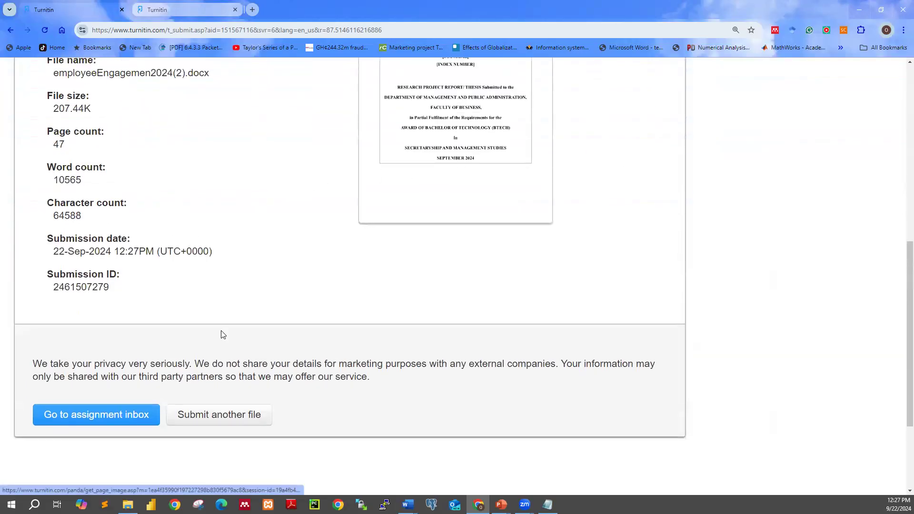
scroll(177, 283, "down", 2)
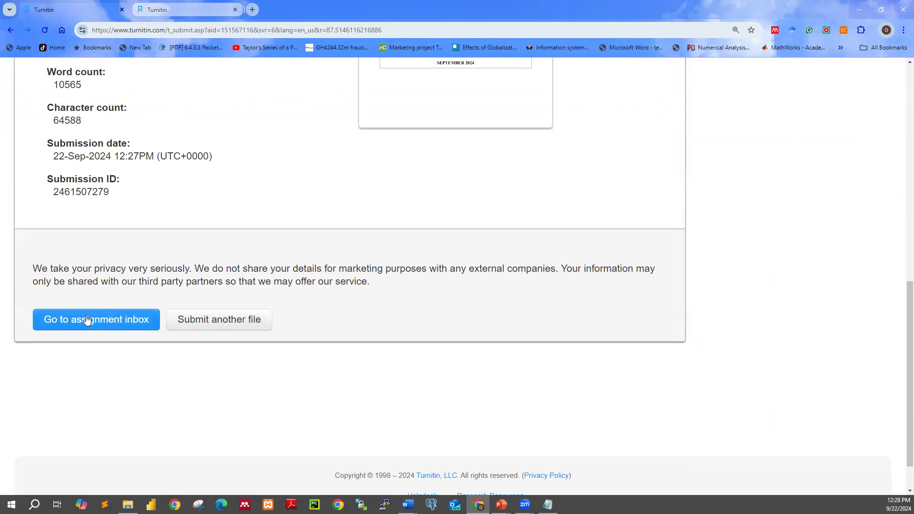
scroll(90, 319, "up", 1)
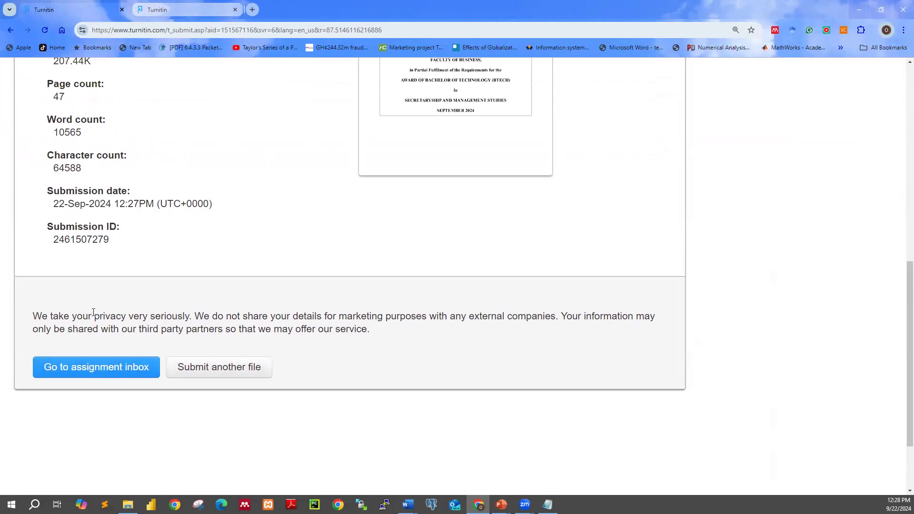
Go to the assignment inbox and open Feedback Studio from the 22% similarity icon
left_click(91, 371)
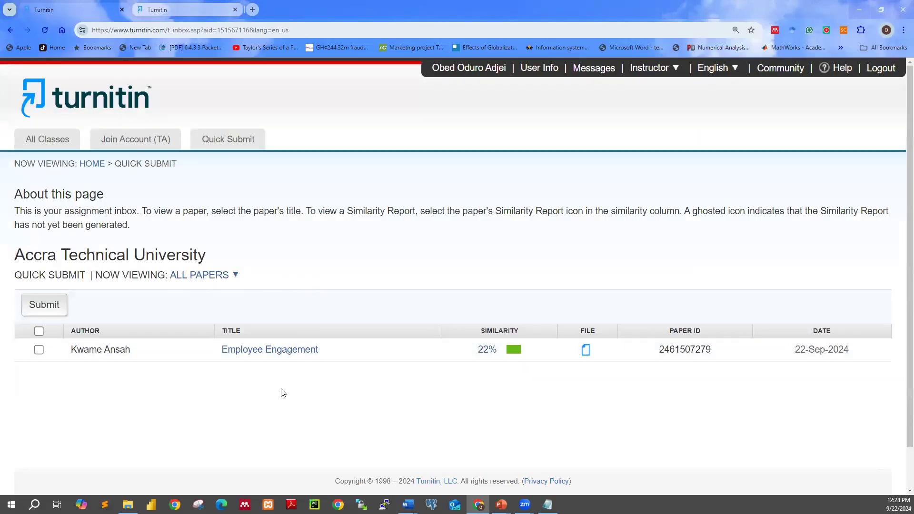
scroll(281, 391, "down", 1)
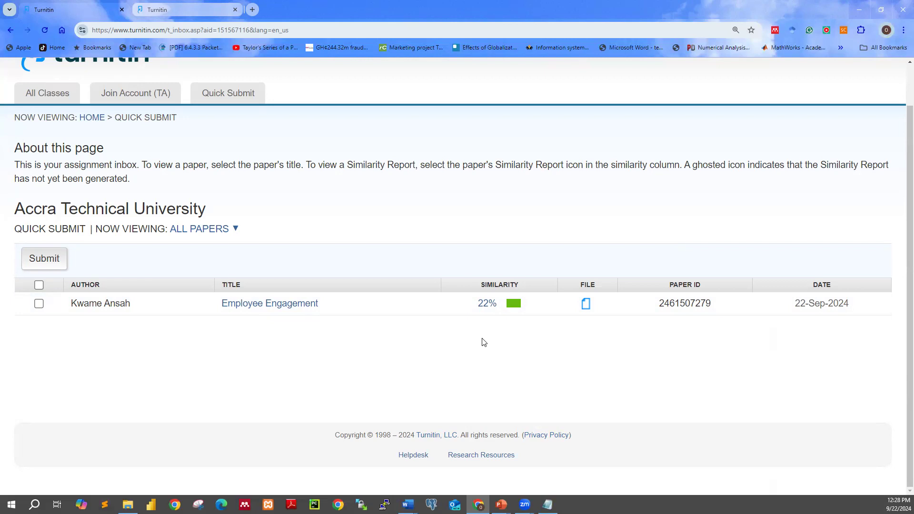
left_click(508, 303)
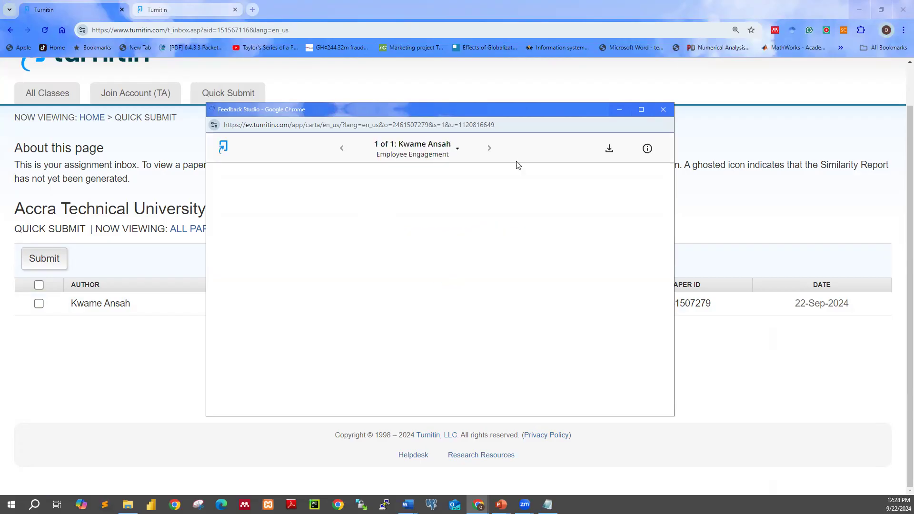
Maximize the Feedback Studio window and scroll through the report's first pages
left_click(641, 110)
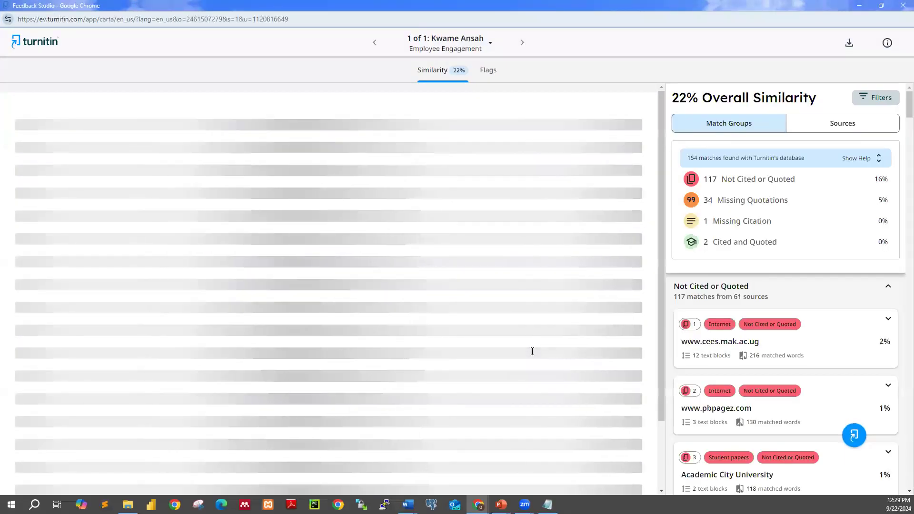
scroll(531, 348, "down", 20)
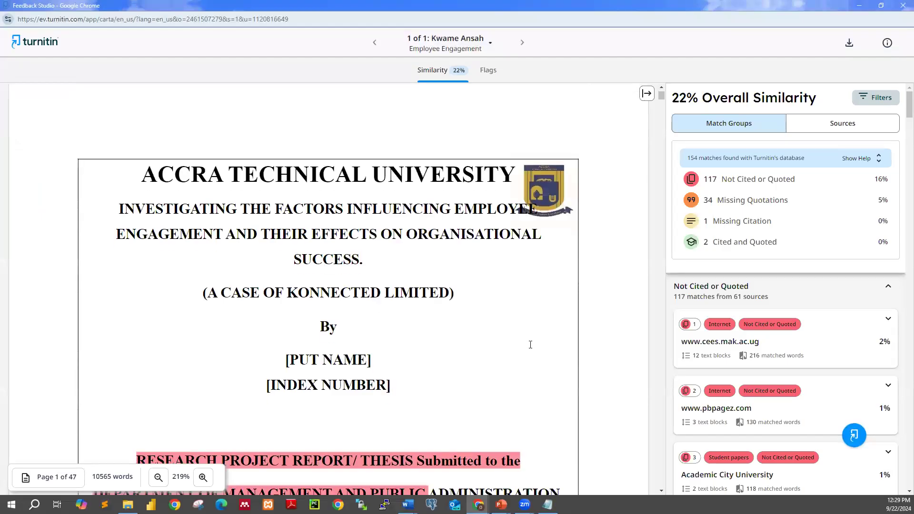
scroll(529, 349, "down", 15)
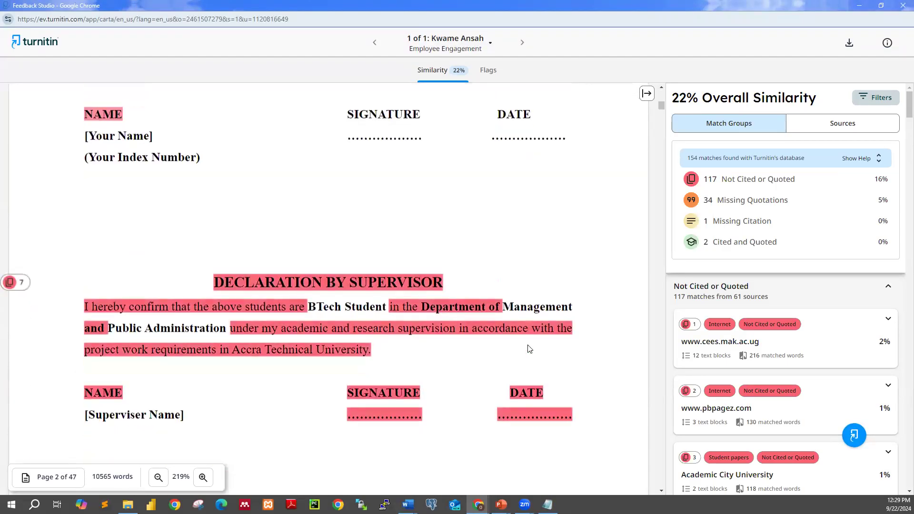
scroll(561, 331, "down", 5)
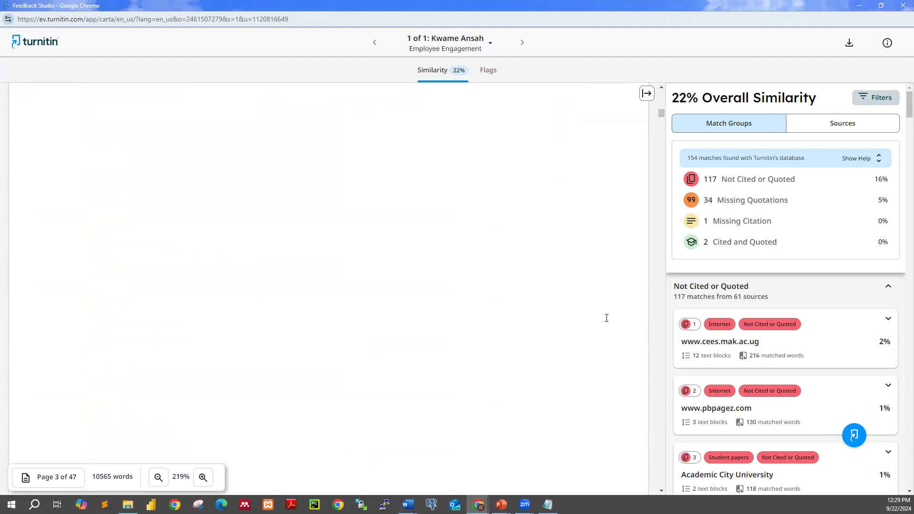
left_click_drag(661, 115, 660, 113)
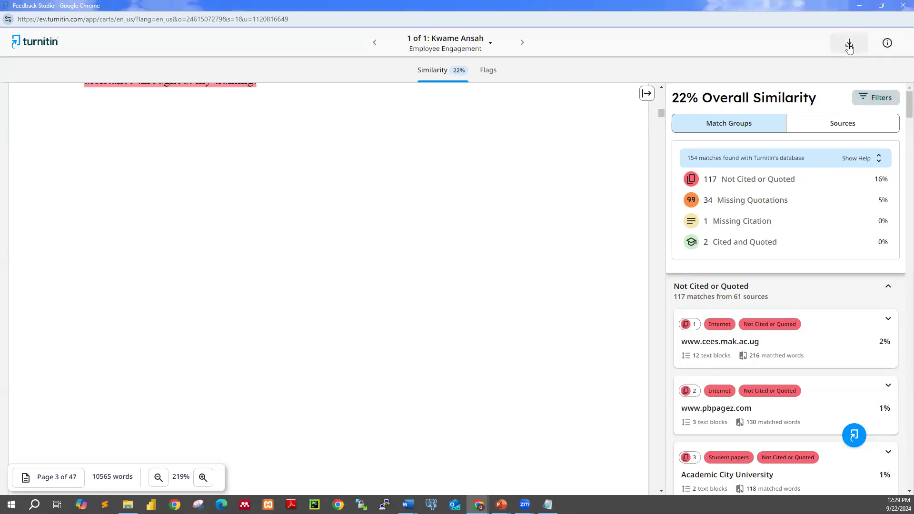
Download the Similarity Report as employeeEngagemen2024_2.pdf from the download menu
left_click(849, 47)
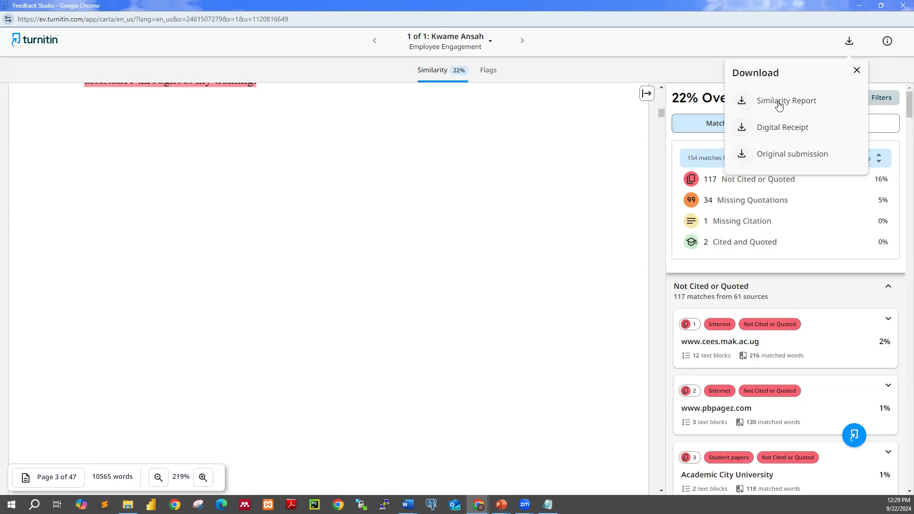
left_click(778, 105)
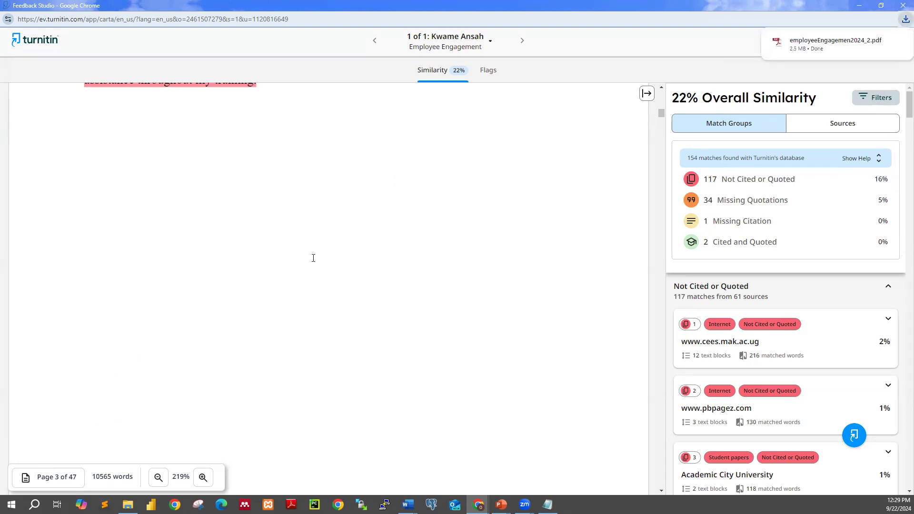
Open employeeEngagemen2024_2.pdf and browse its top sources pages
left_click(808, 46)
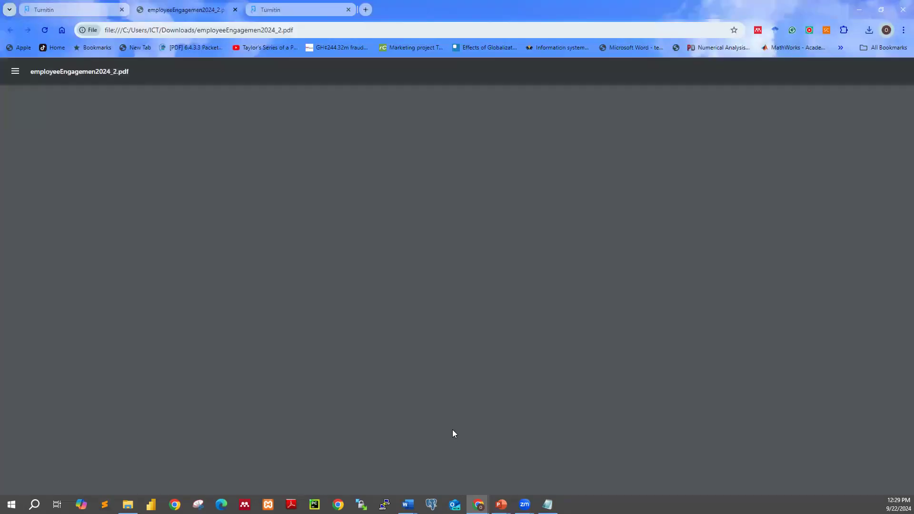
scroll(458, 409, "down", 18)
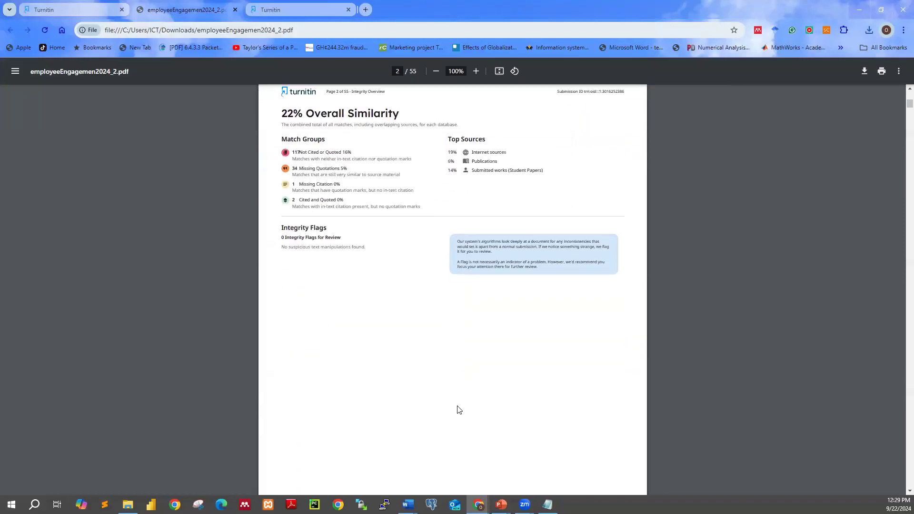
scroll(459, 410, "down", 20)
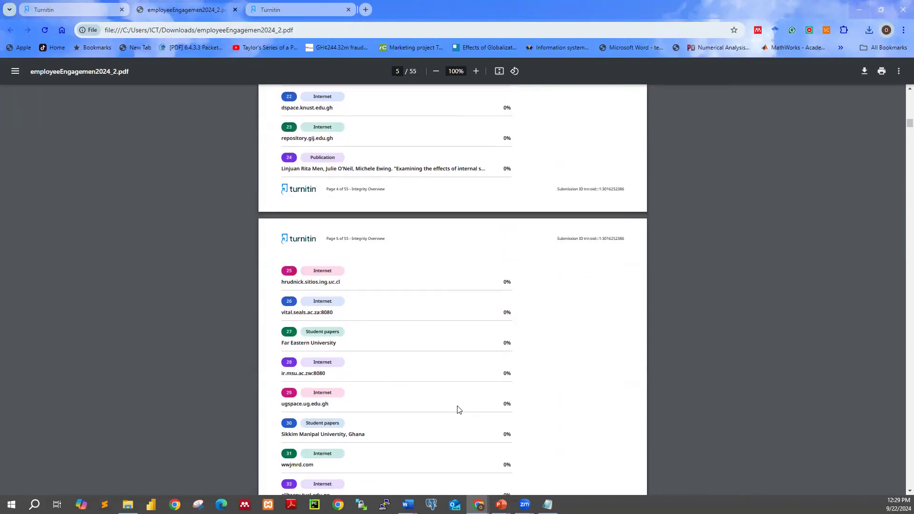
scroll(458, 409, "down", 15)
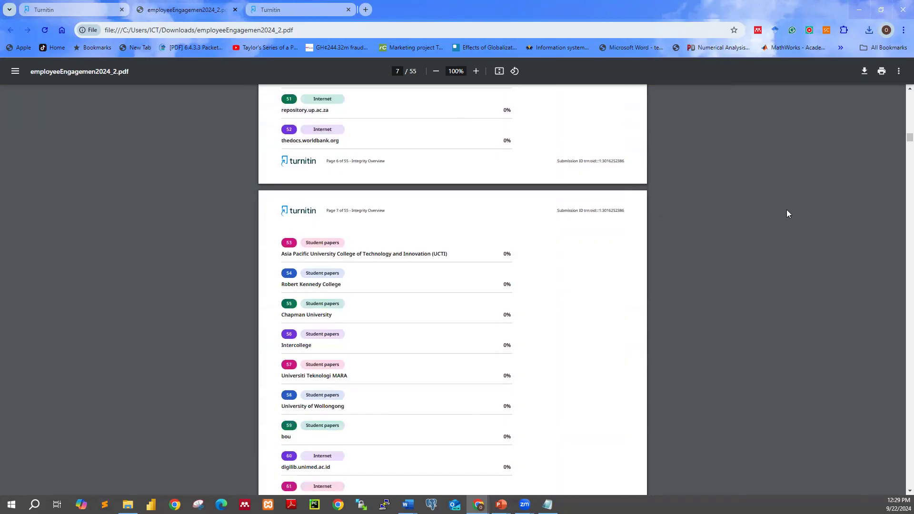
left_click_drag(908, 138, 900, 486)
scroll(735, 368, "down", 15)
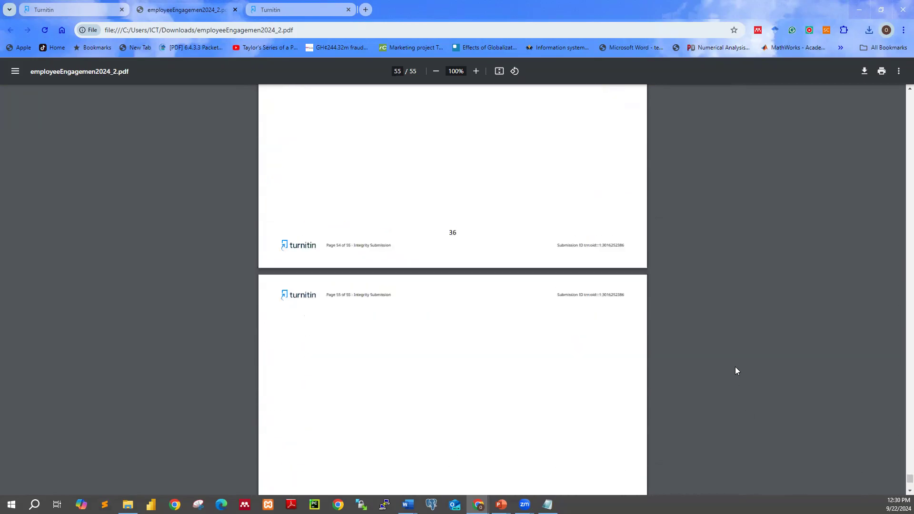
scroll(734, 365, "up", 5)
scroll(734, 362, "down", 15)
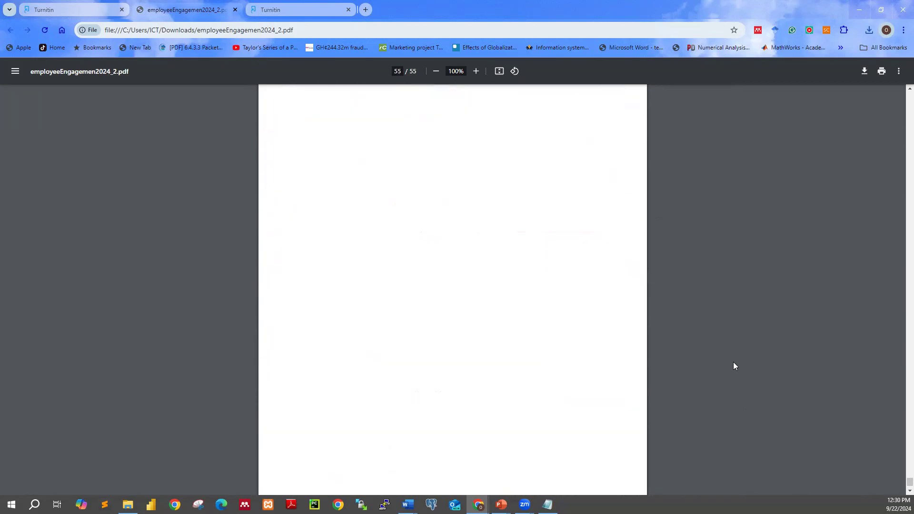
left_click_drag(899, 483, 901, 200)
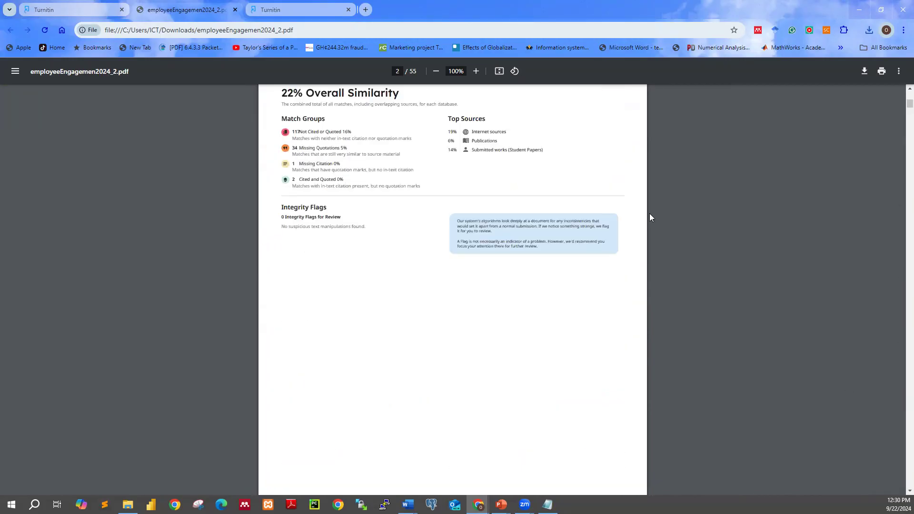
scroll(597, 344, "up", 9)
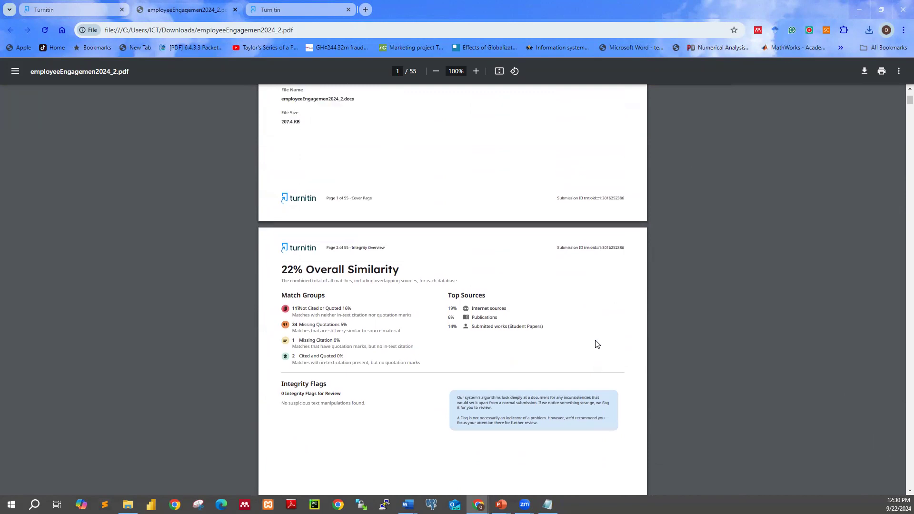
scroll(597, 343, "down", 5)
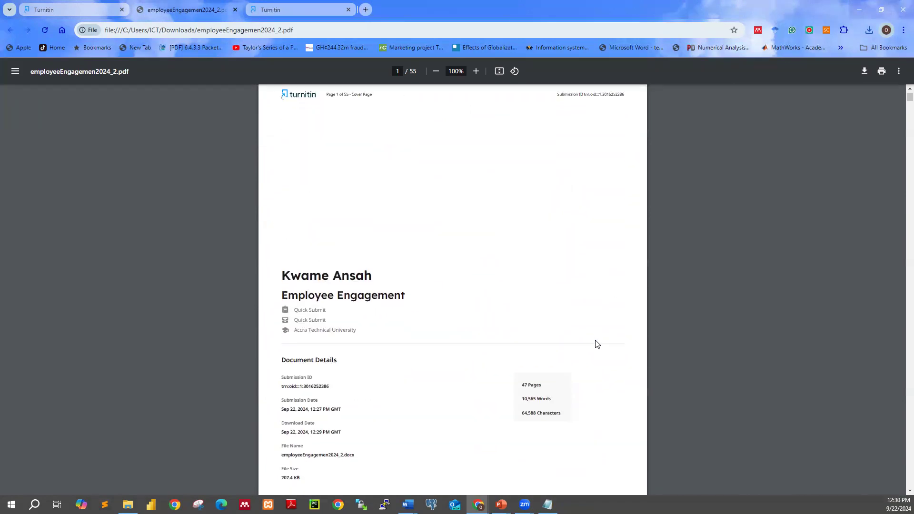
scroll(596, 343, "up", 2)
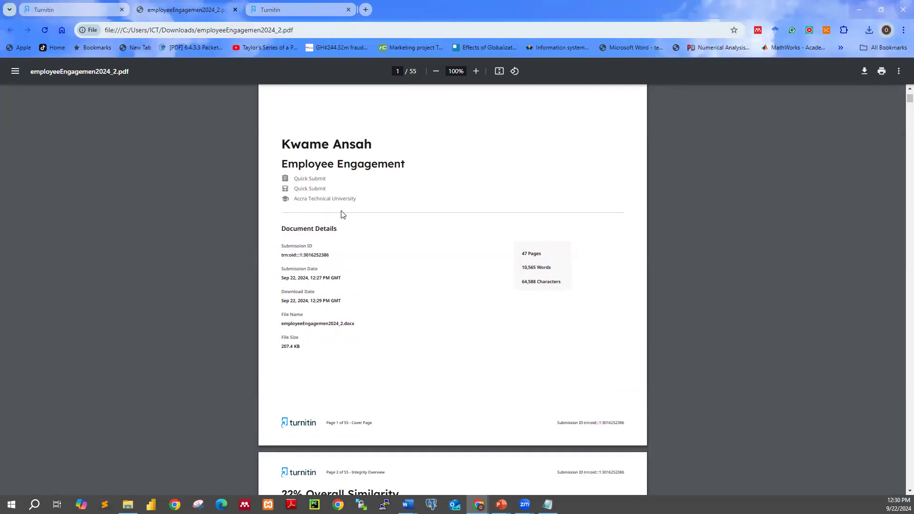
scroll(344, 211, "down", 3)
scroll(344, 211, "up", 1)
scroll(346, 217, "down", 4)
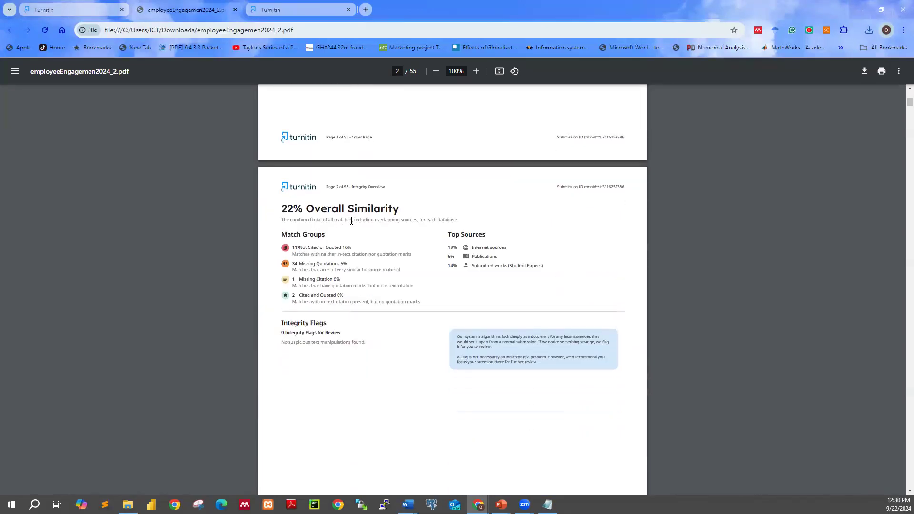
Scroll through the highlighted thesis pages, then return to the Turnitin Quick Submit inbox
scroll(418, 272, "down", 10)
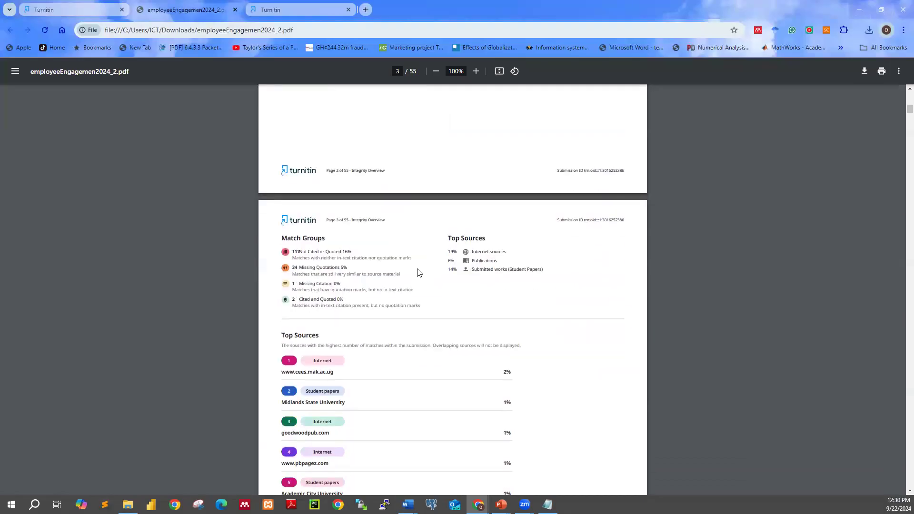
scroll(418, 273, "down", 2)
scroll(418, 272, "down", 10)
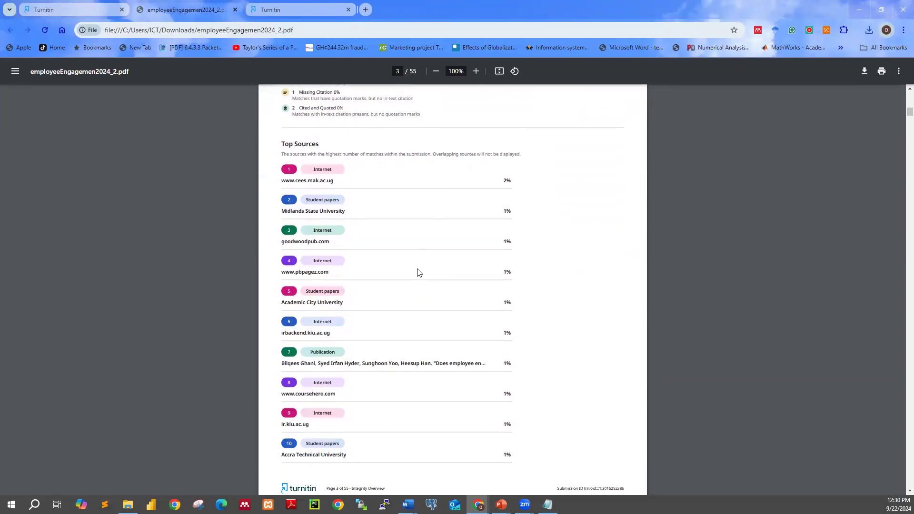
scroll(420, 272, "down", 12)
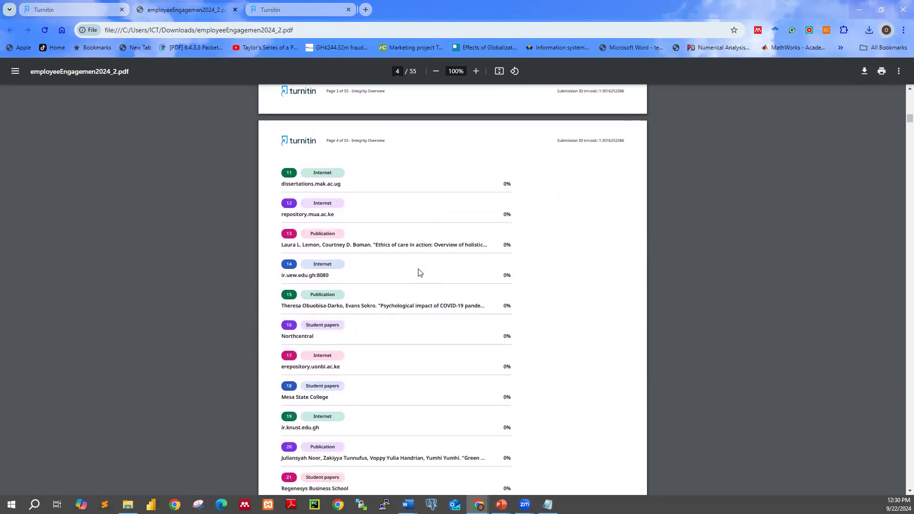
scroll(420, 272, "down", 20)
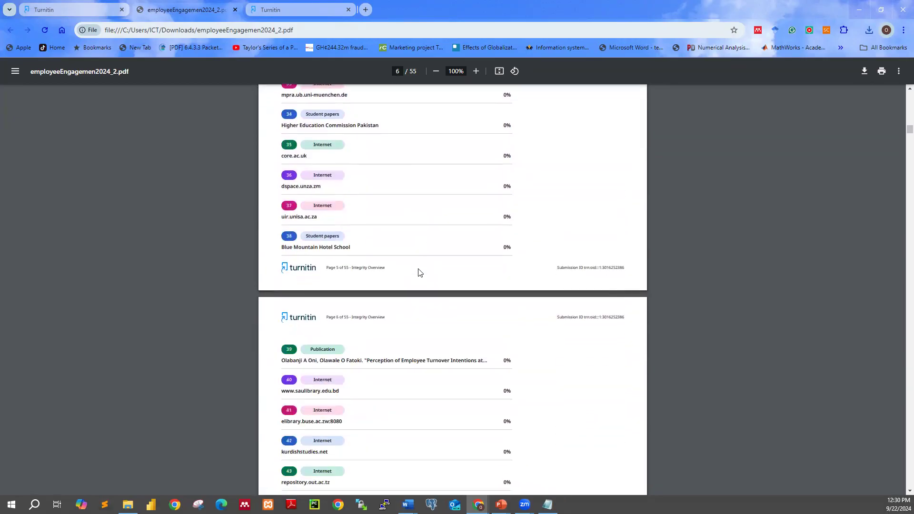
scroll(420, 272, "down", 20)
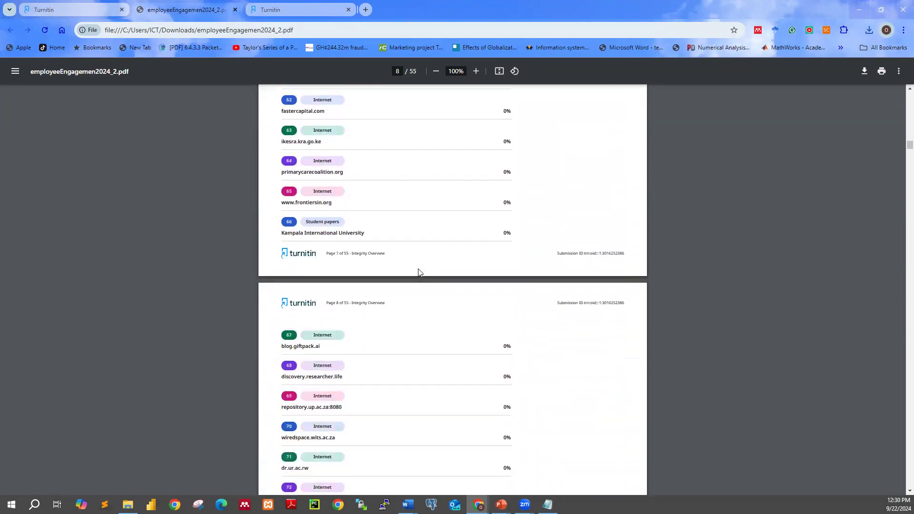
scroll(418, 267, "up", 1)
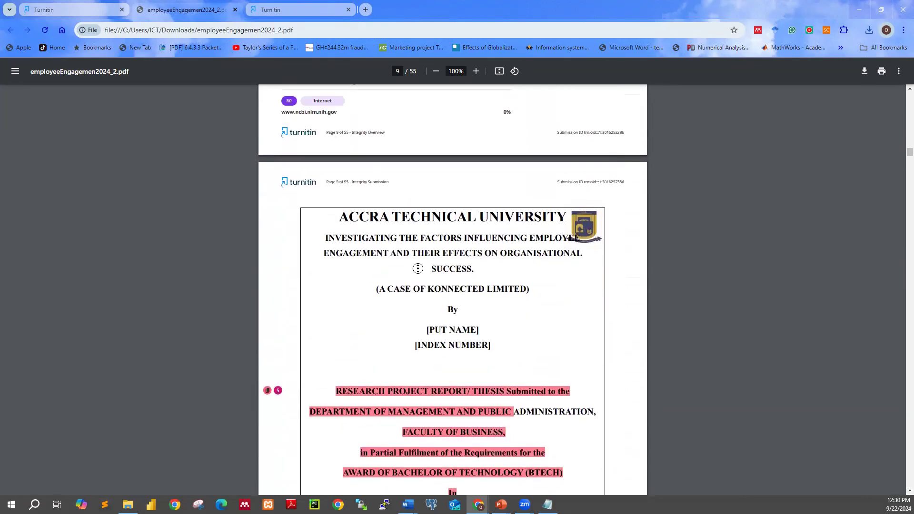
scroll(438, 267, "up", 6)
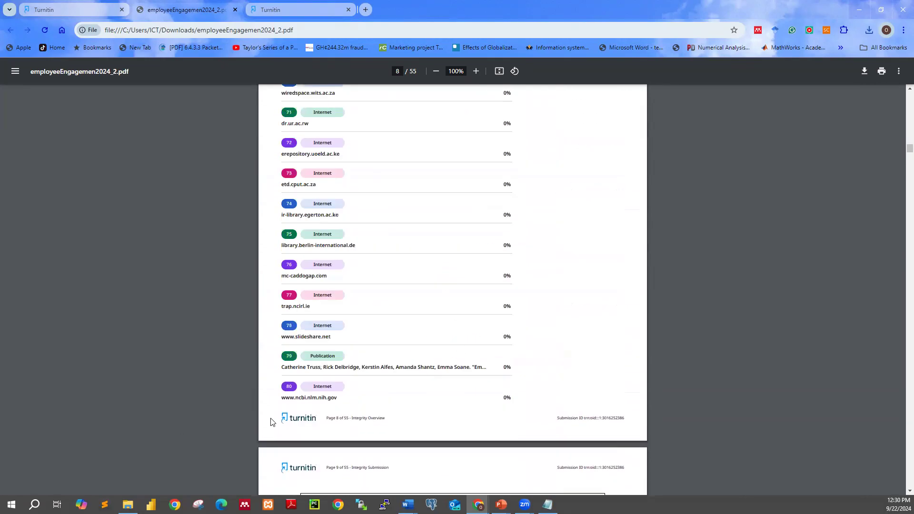
scroll(498, 380, "up", 2)
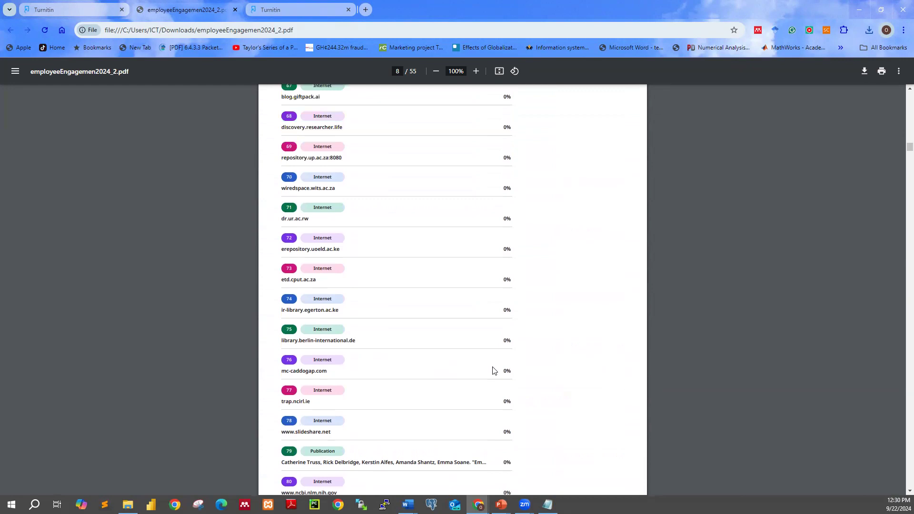
scroll(508, 371, "up", 20)
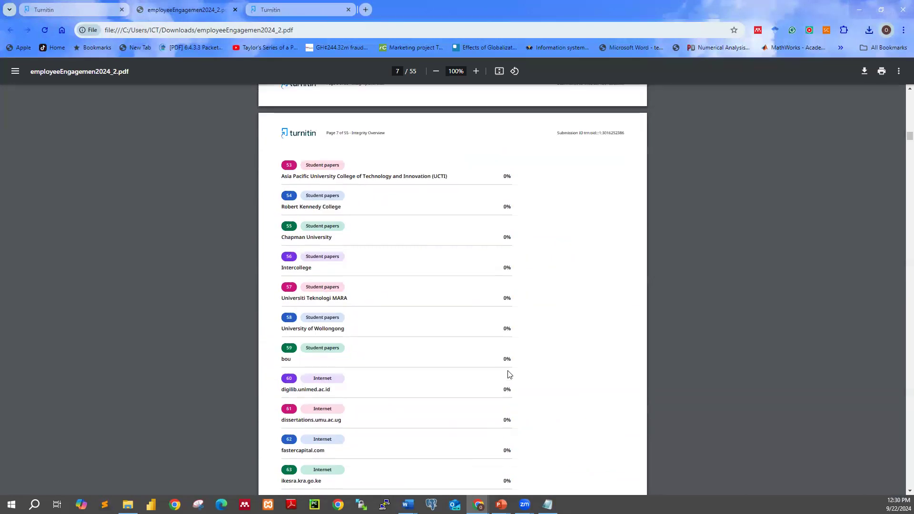
scroll(509, 373, "up", 20)
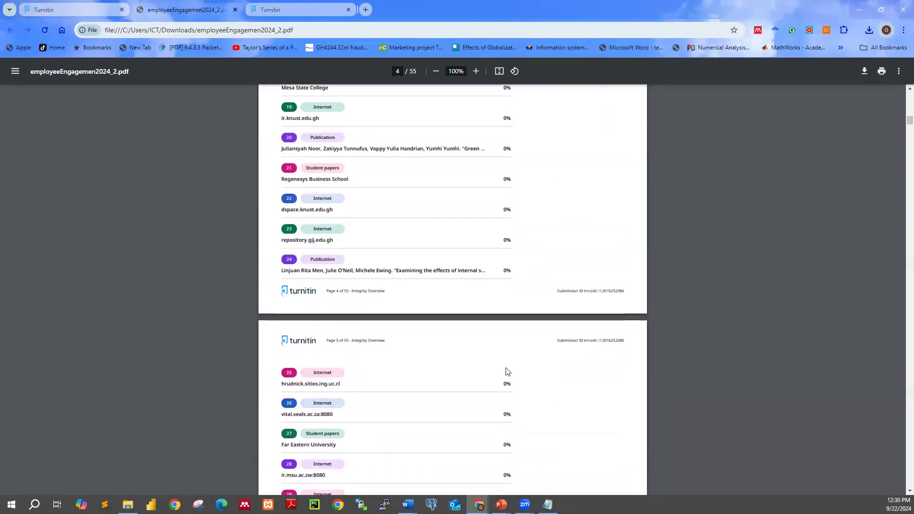
scroll(506, 371, "up", 6)
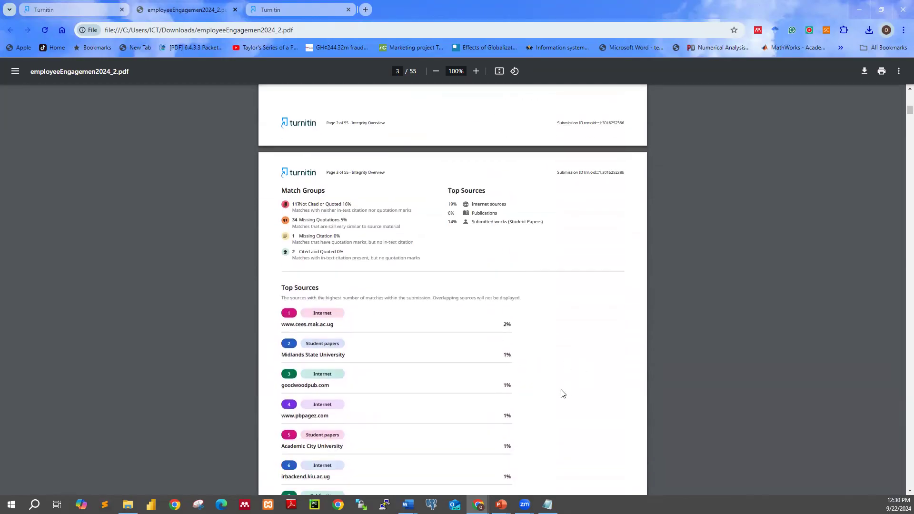
scroll(562, 393, "down", 3)
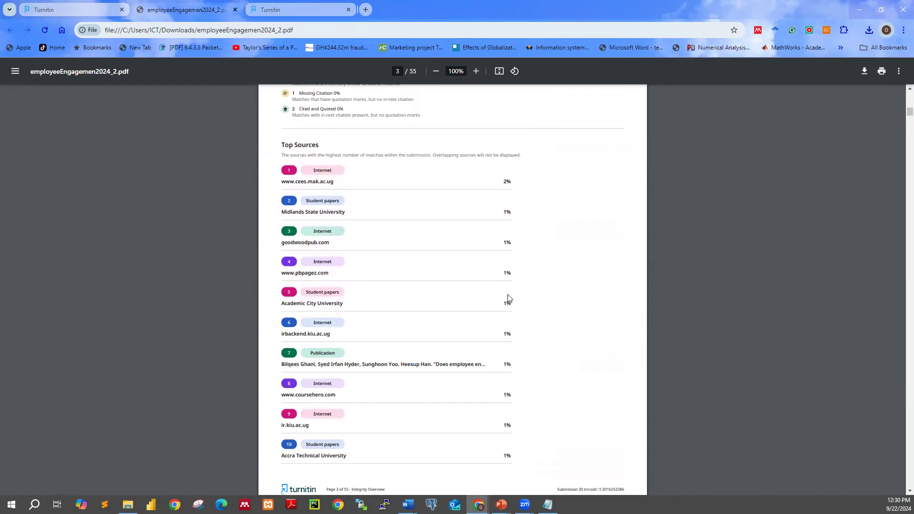
scroll(508, 295, "down", 6)
scroll(507, 296, "down", 1)
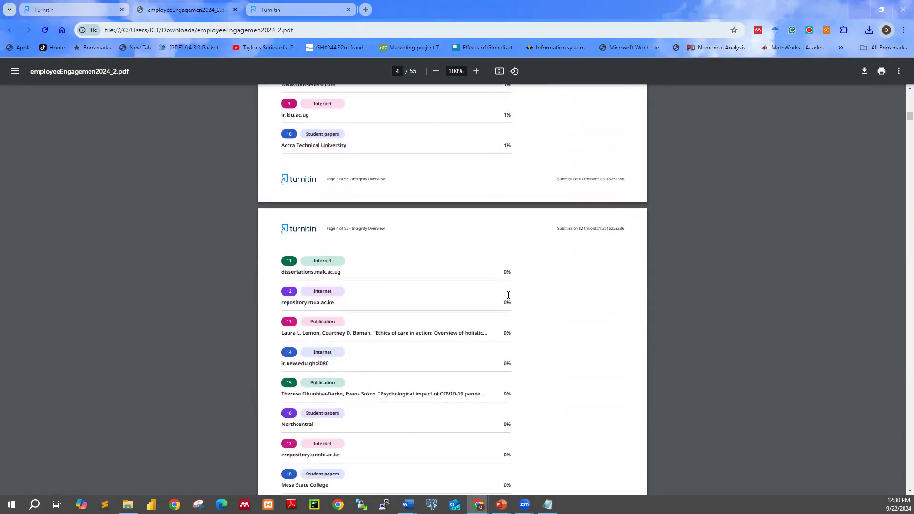
scroll(473, 336, "down", 6)
scroll(474, 331, "down", 20)
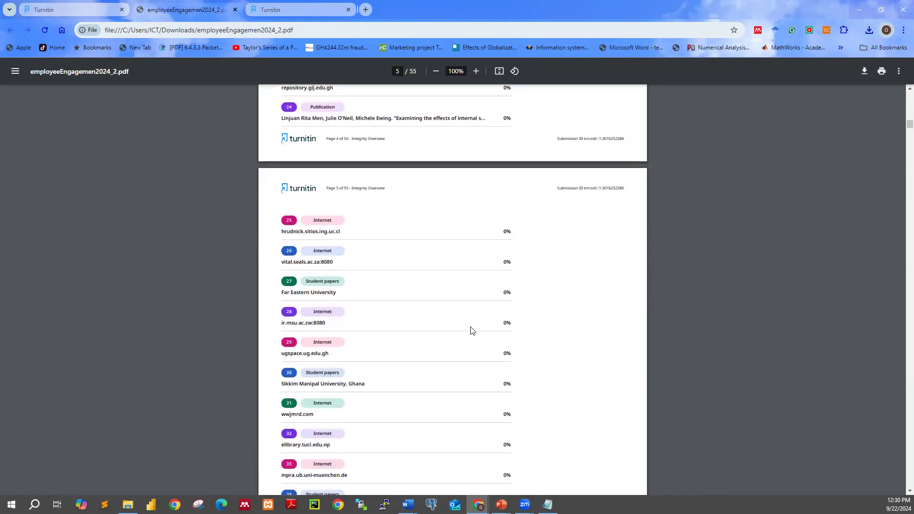
scroll(470, 329, "down", 20)
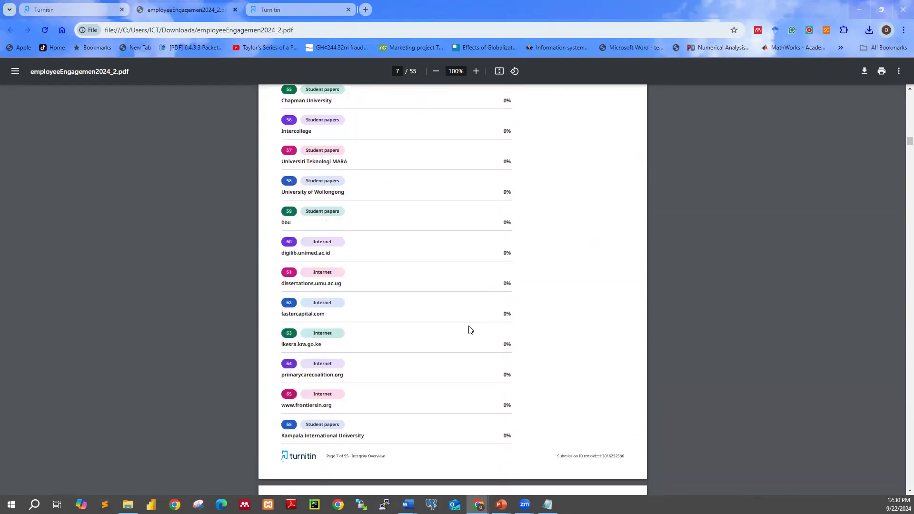
scroll(469, 329, "down", 18)
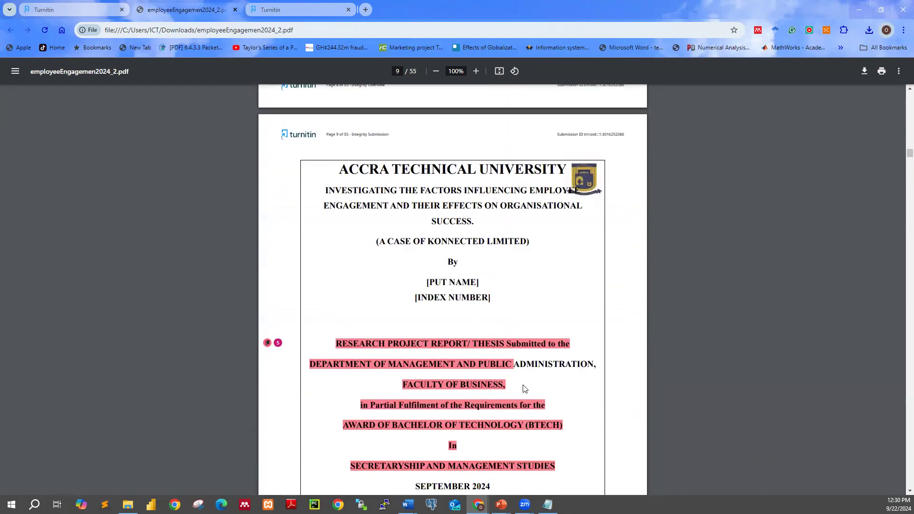
scroll(545, 430, "down", 4)
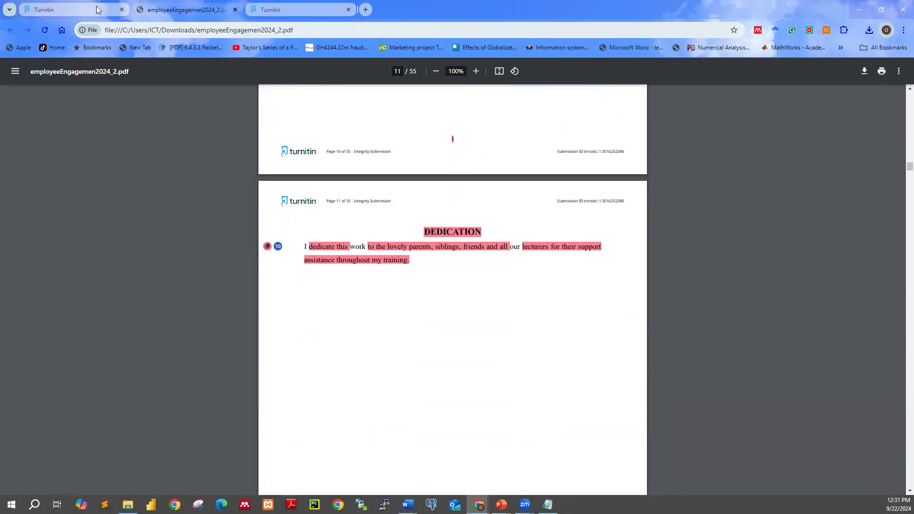
key("ctrl+shift+Tab")
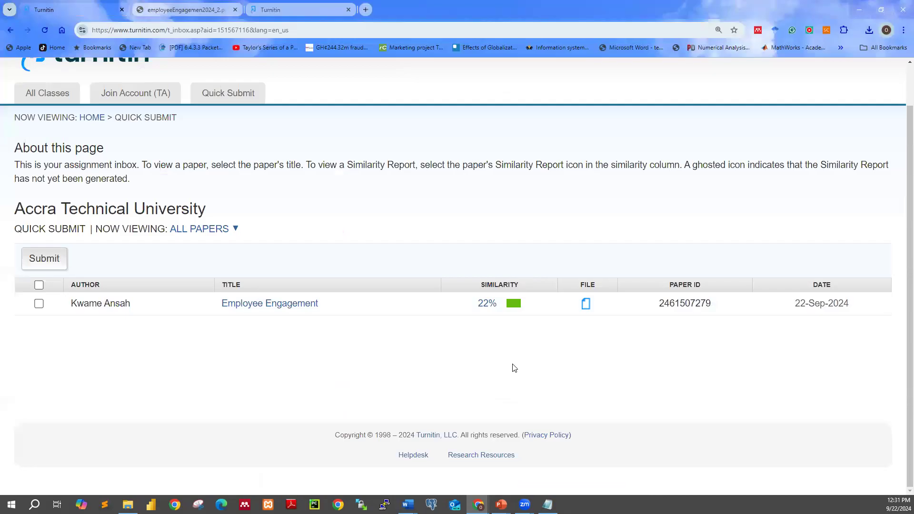